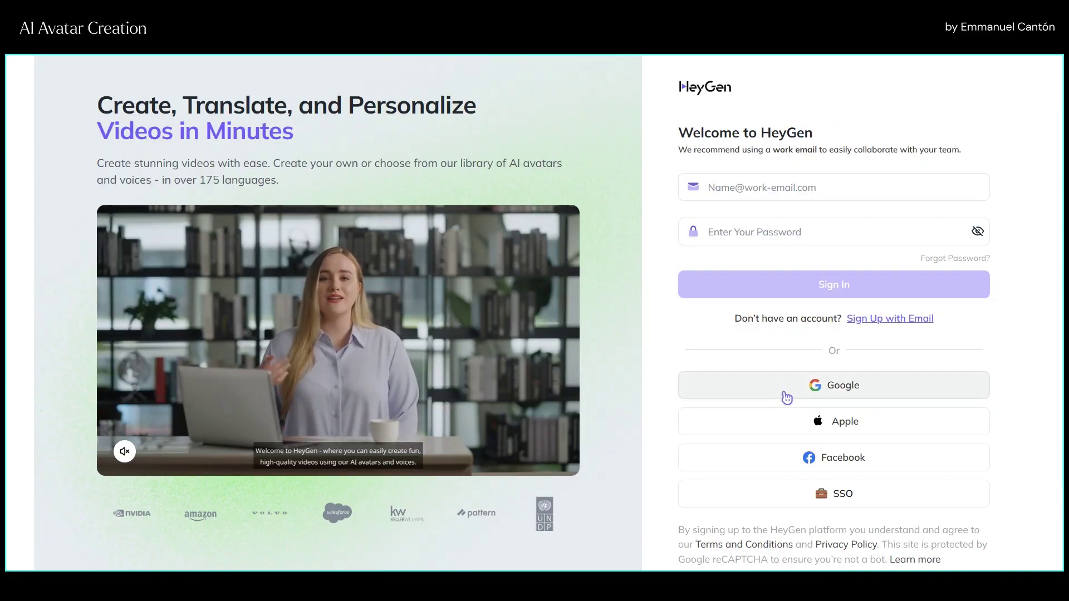
Sign in to HeyGen with a Google account and accept the terms of service.
left_click(786, 393)
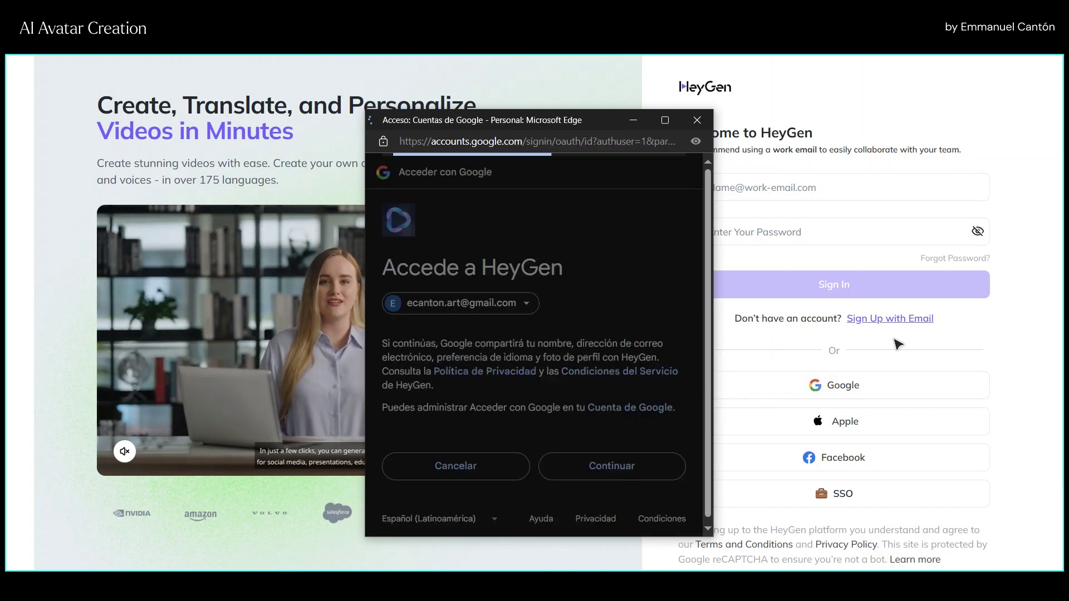
key("Return")
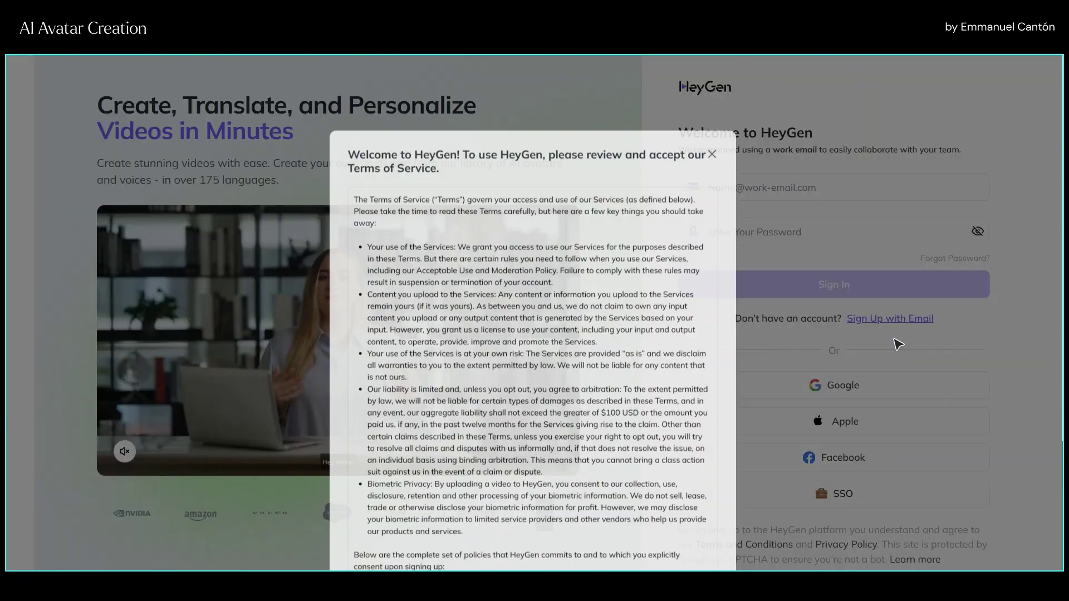
scroll(491, 187, "down", 3)
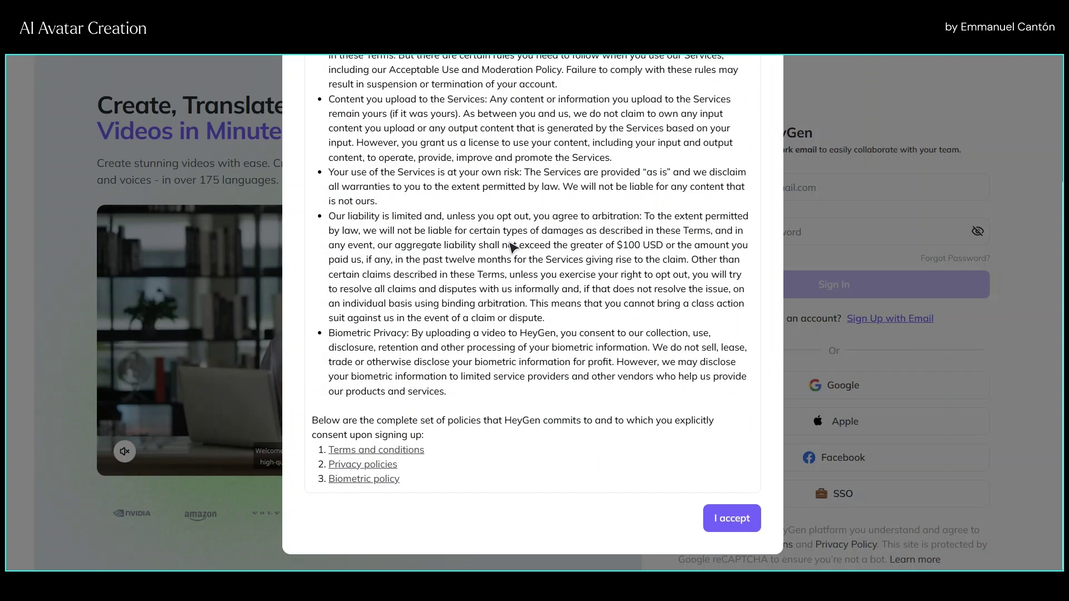
left_click(724, 517)
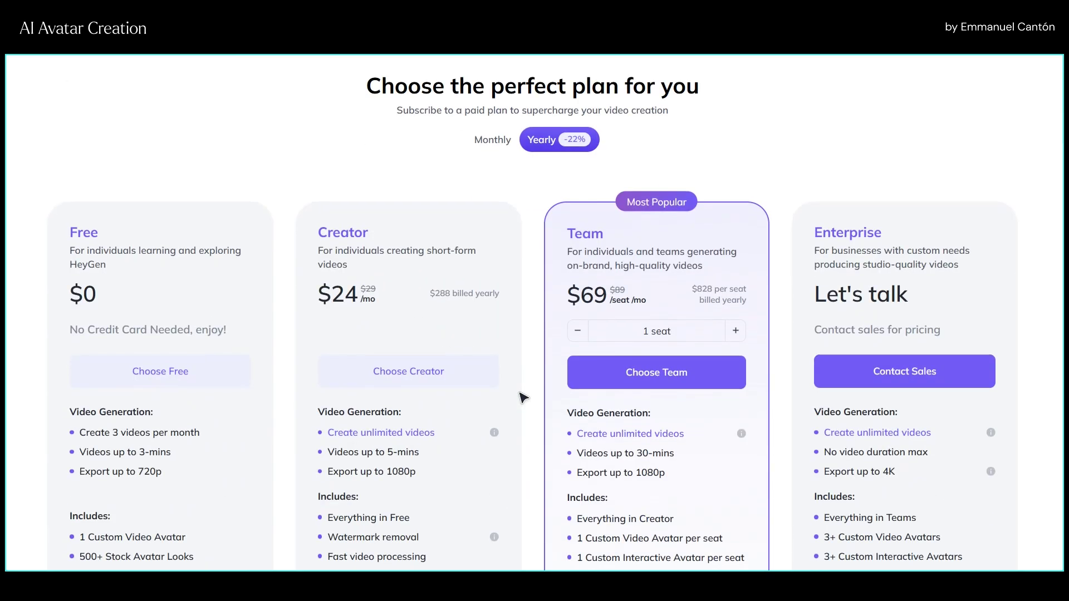
Choose the Free plan.
scroll(610, 344, "down", 3)
scroll(711, 303, "up", 2)
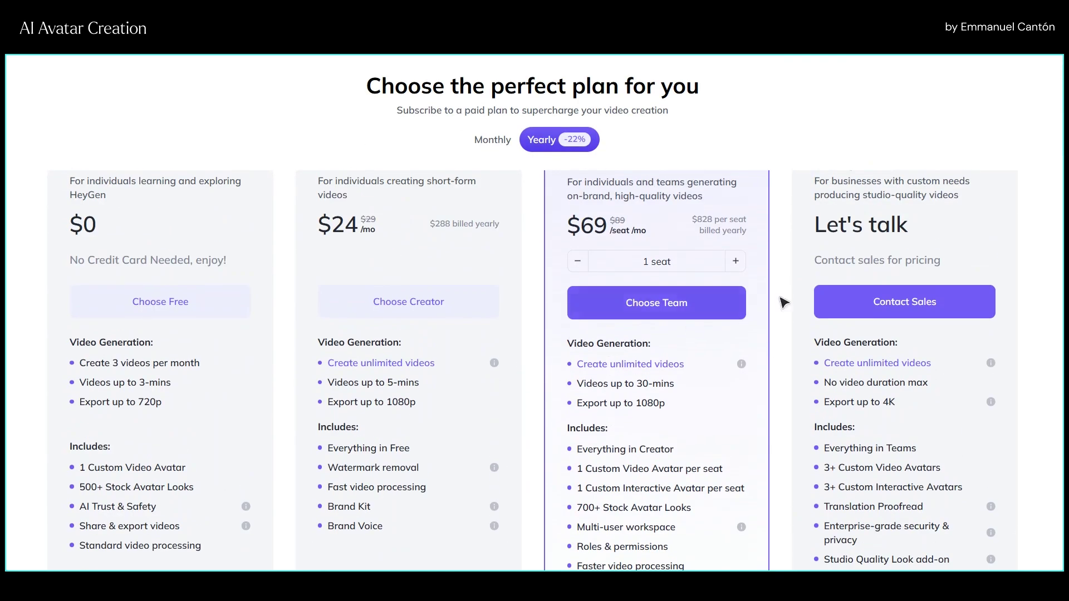
scroll(178, 313, "up", 1)
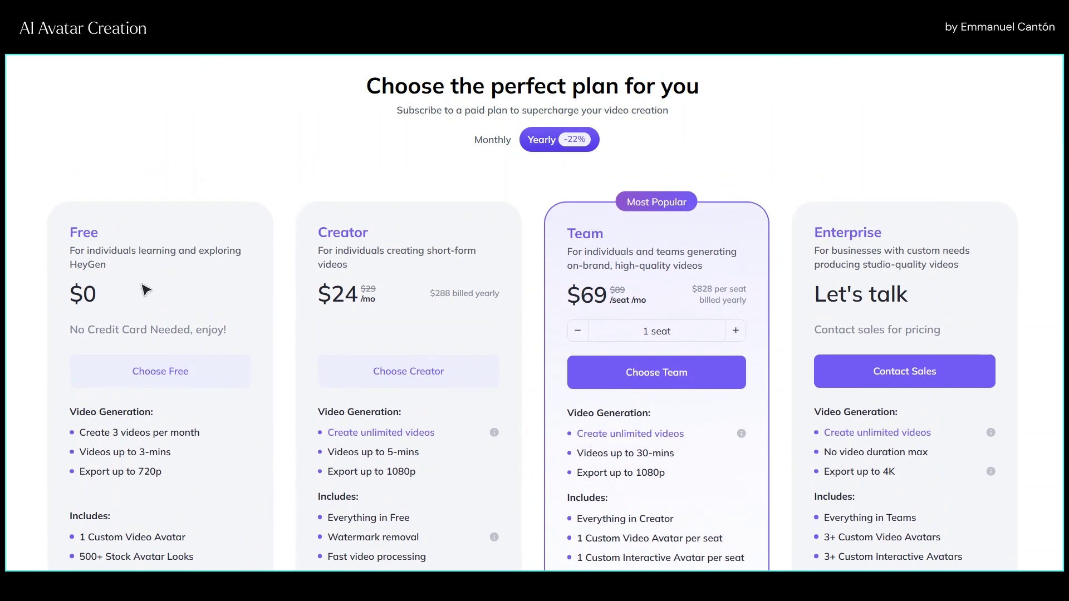
left_click(160, 372)
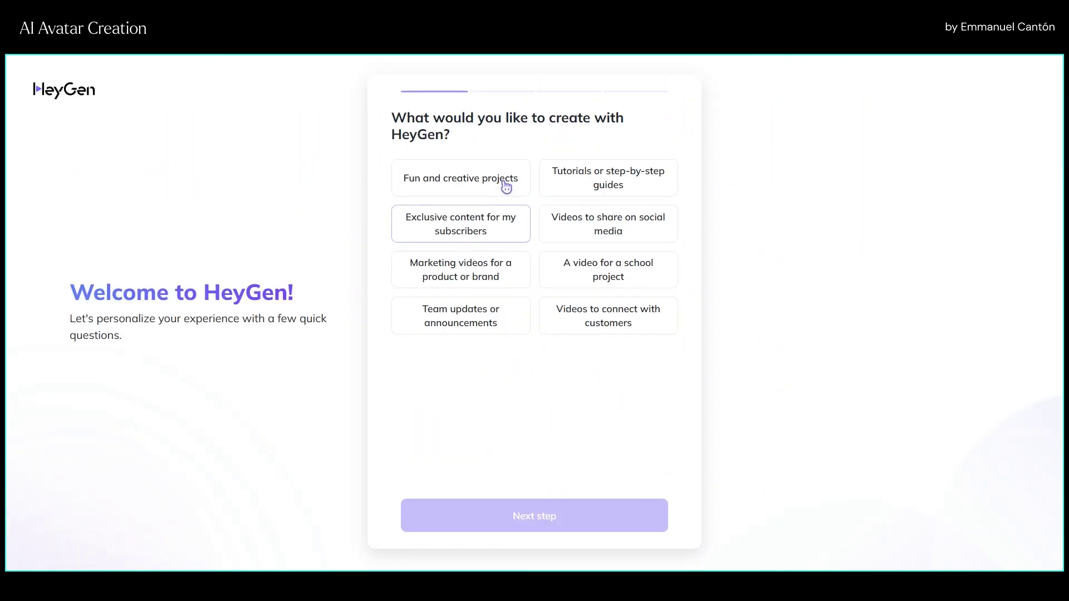
Answer the onboarding questions (fun and creative projects, team size, found via X and LinkedIn) and submit.
left_click(508, 181)
left_click(543, 479)
left_click(544, 479)
left_click(460, 178)
left_click(534, 471)
left_click(460, 161)
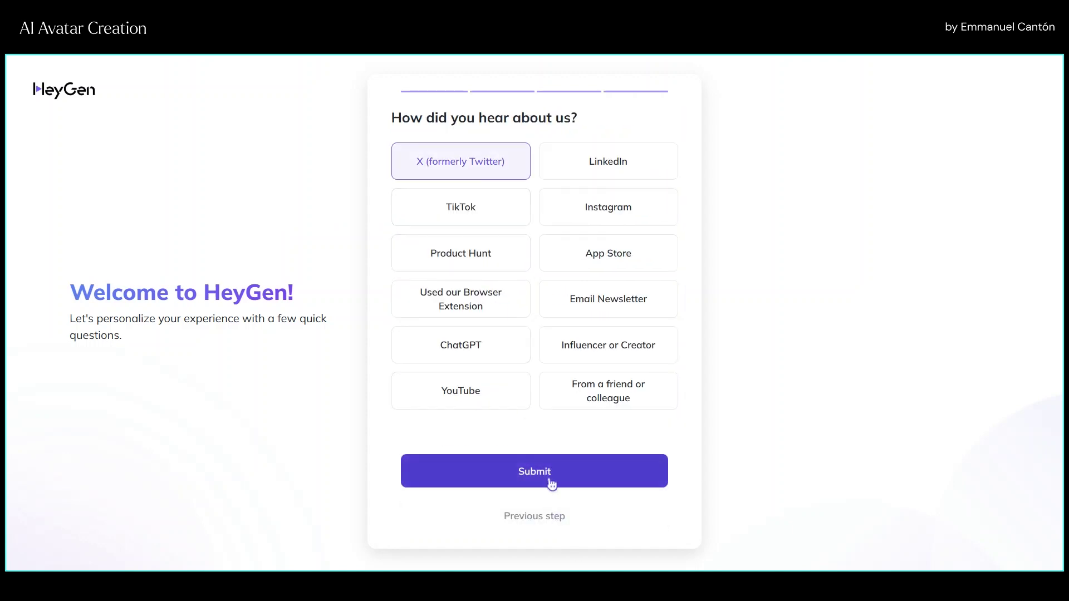
left_click(608, 161)
left_click(557, 473)
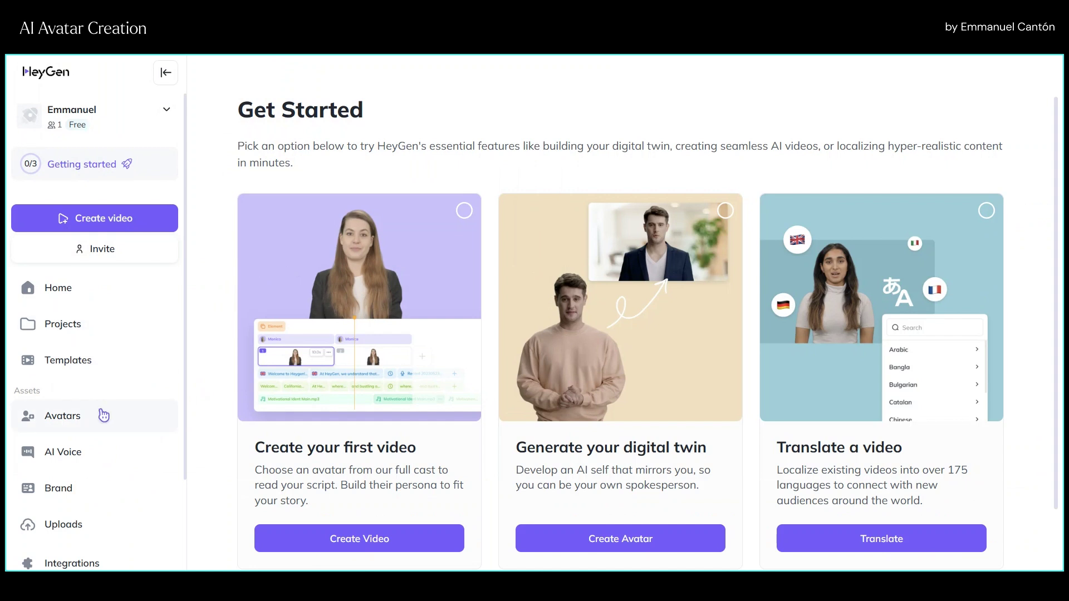
Go to the Video Avatar collection and start the Create Avatar wizard.
left_click(104, 415)
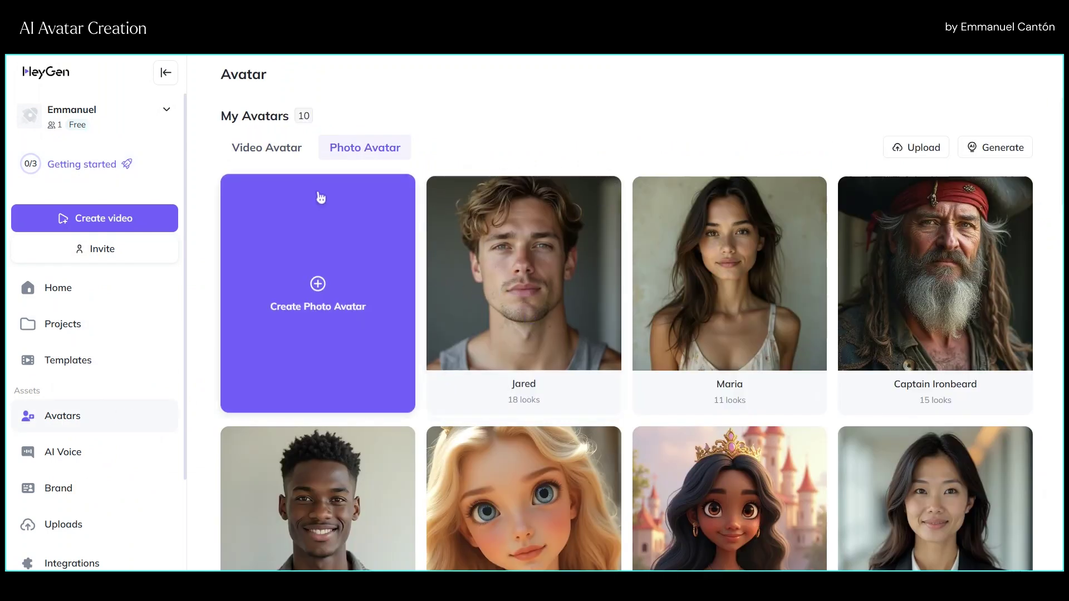
left_click(263, 149)
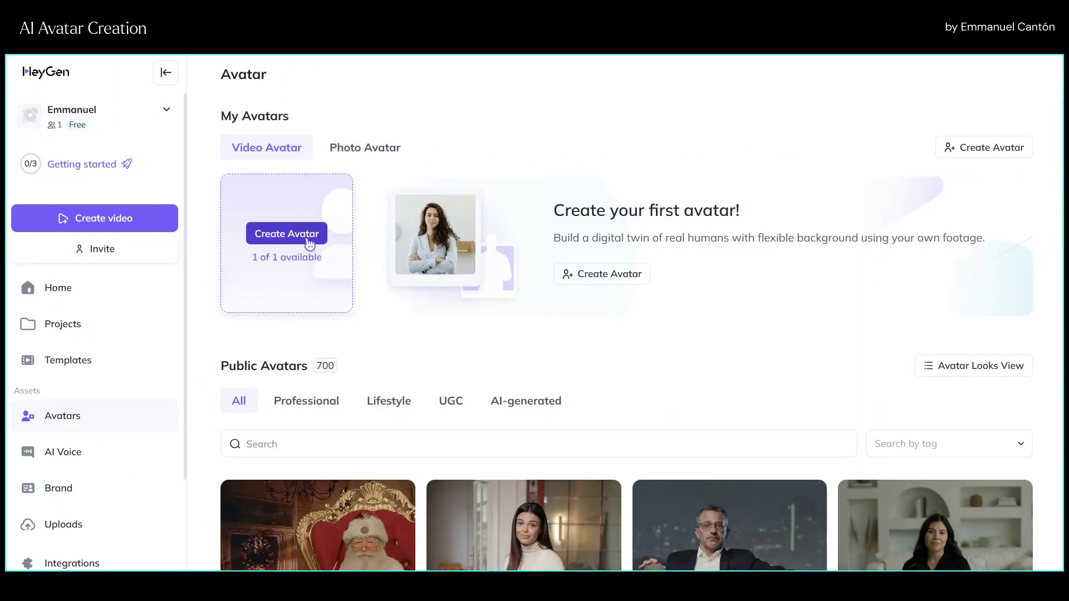
left_click(314, 245)
left_click(538, 463)
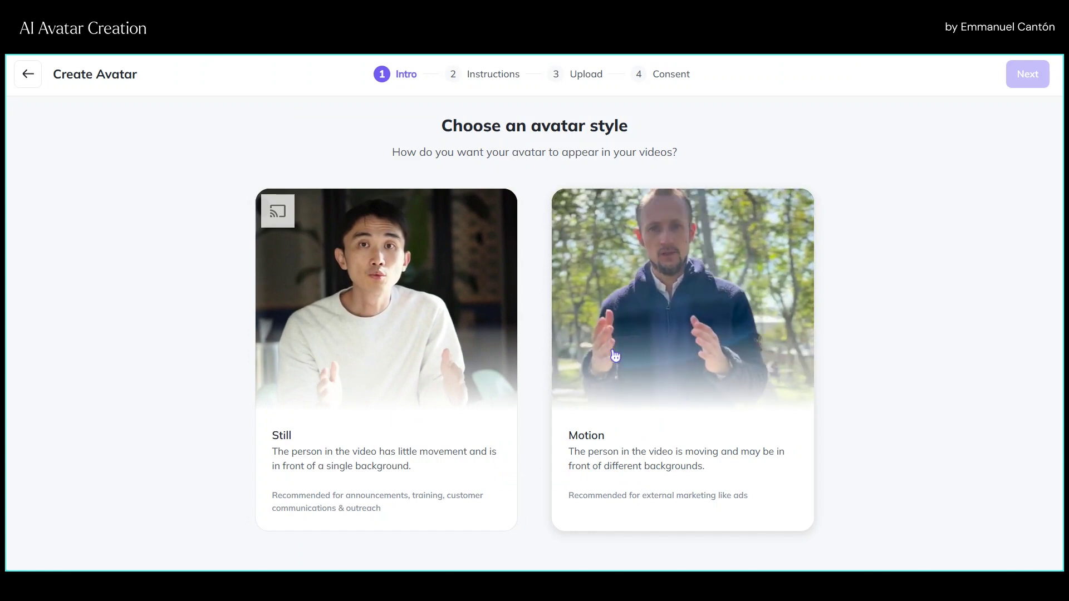
Pick the Still style, choose text instructions, then switch to the video instructions.
left_click(419, 321)
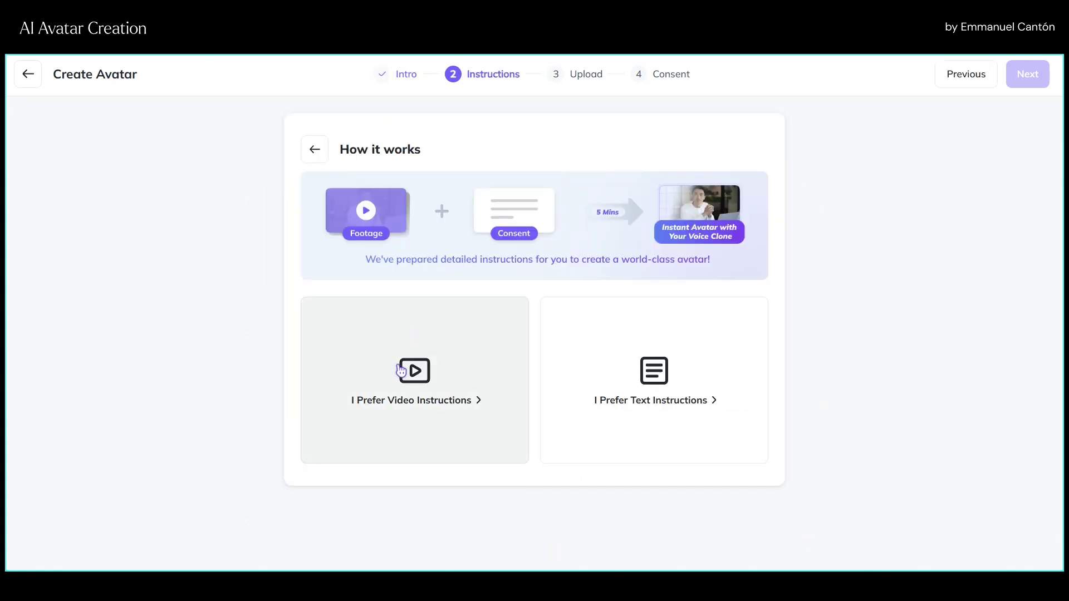
left_click(676, 381)
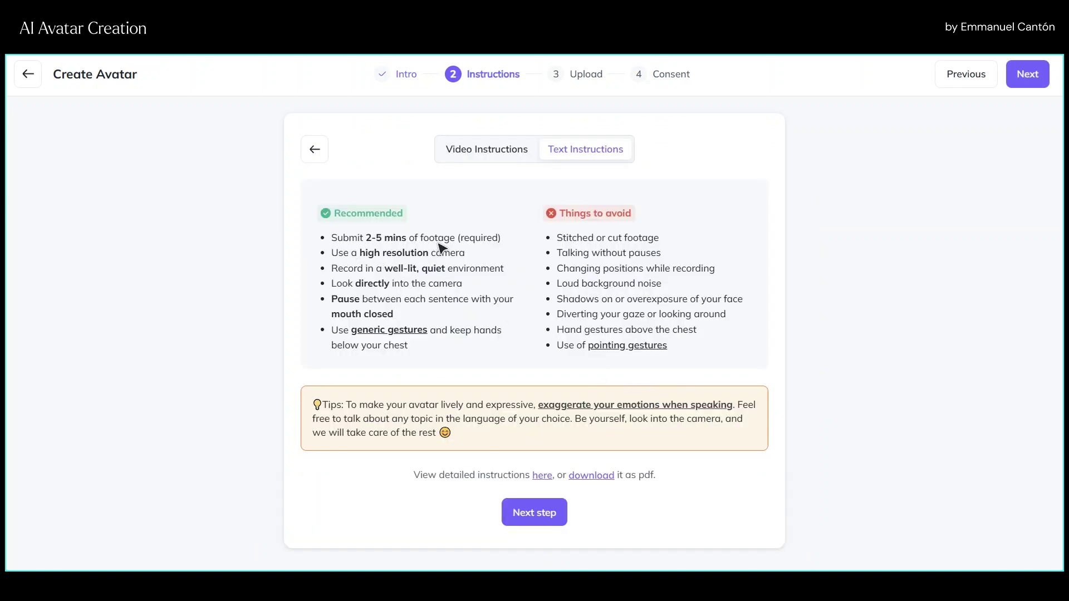
left_click(467, 155)
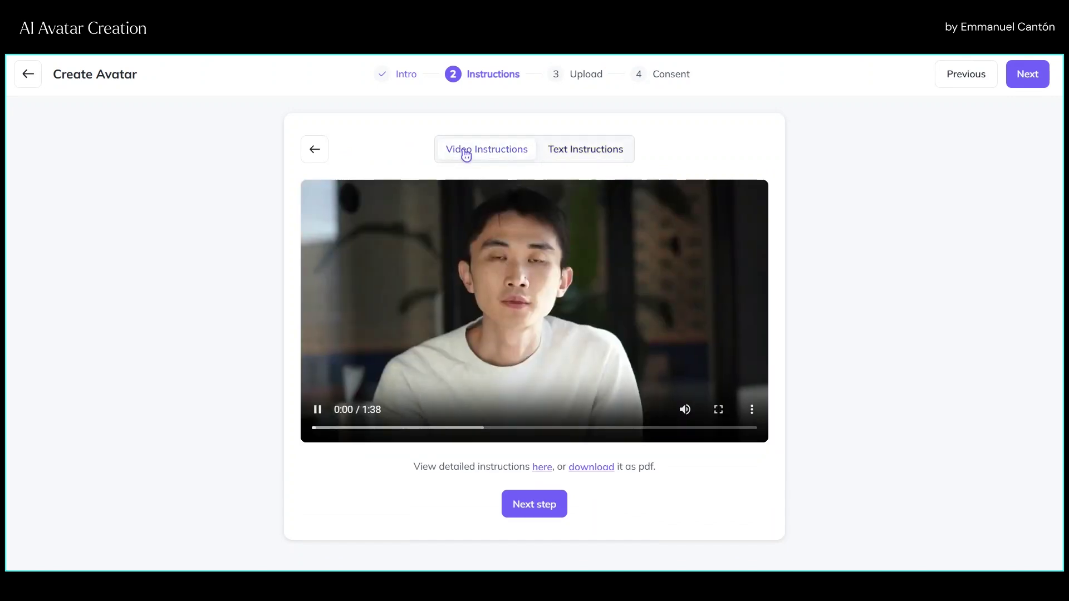
left_click(547, 160)
left_click(490, 153)
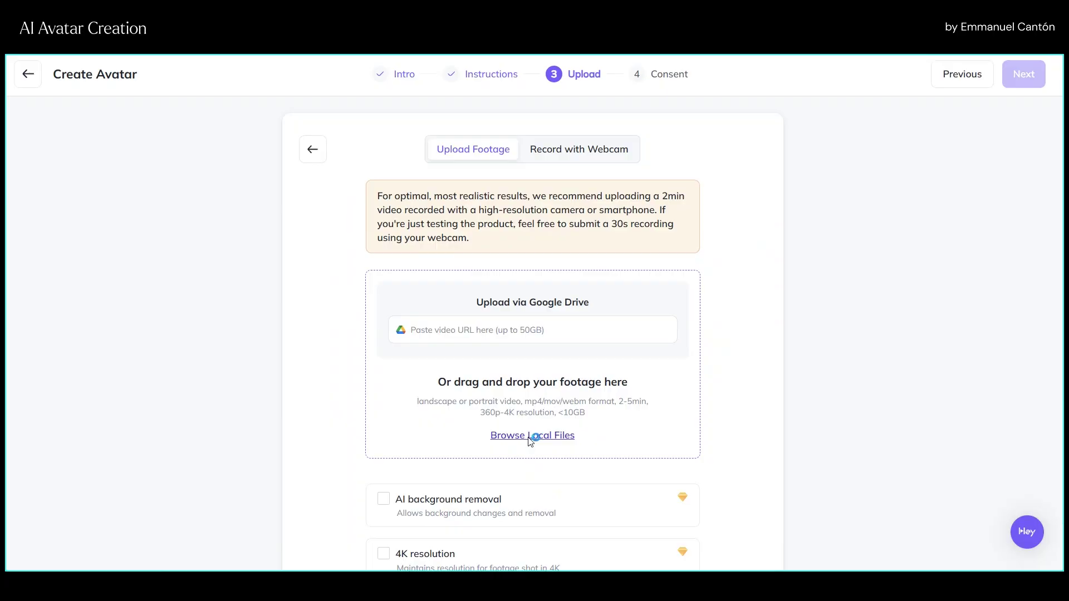
Upload the MAH07439_449128236 video as footage and confirm it meets the requirements.
left_click(536, 434)
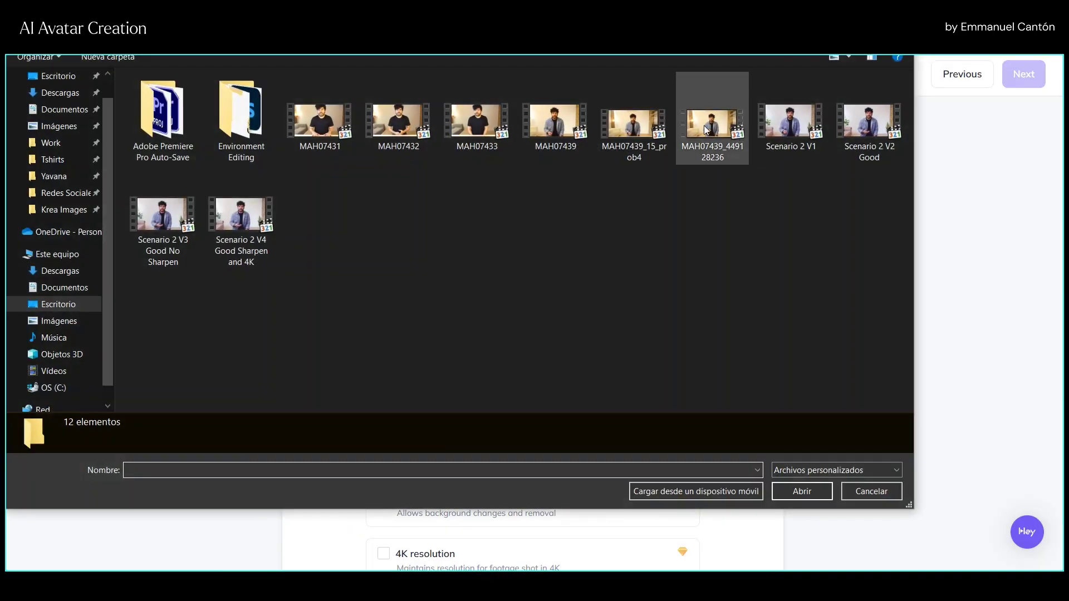
left_click(703, 128)
double_click(702, 128)
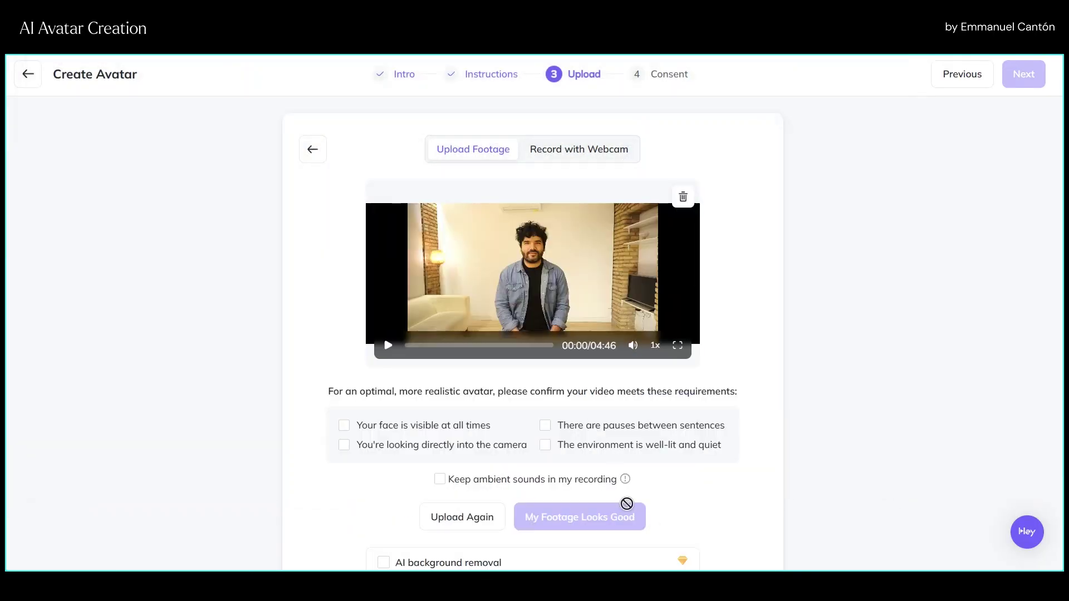
left_click(596, 450)
left_click(546, 508)
Record the consent video with the English script and submit the avatar.
left_click(484, 229)
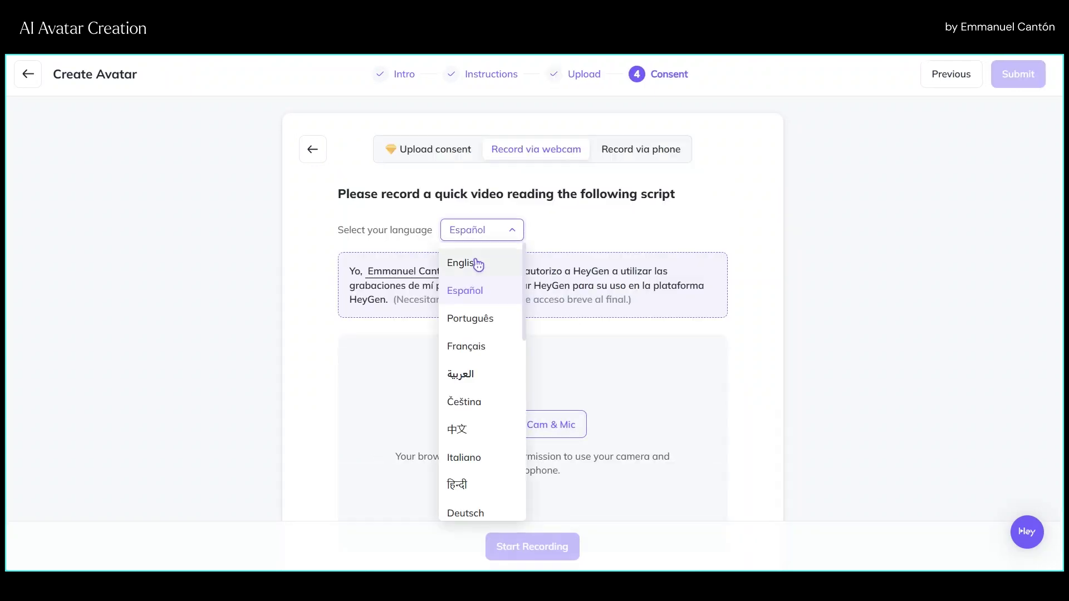
left_click(477, 265)
left_click(549, 550)
left_click(544, 386)
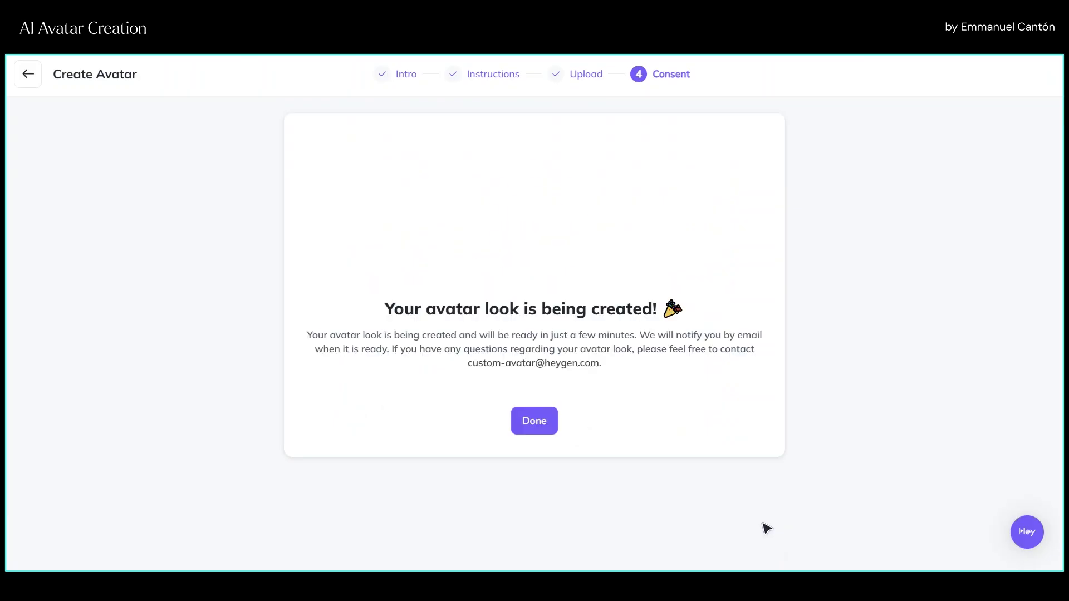
left_click(549, 426)
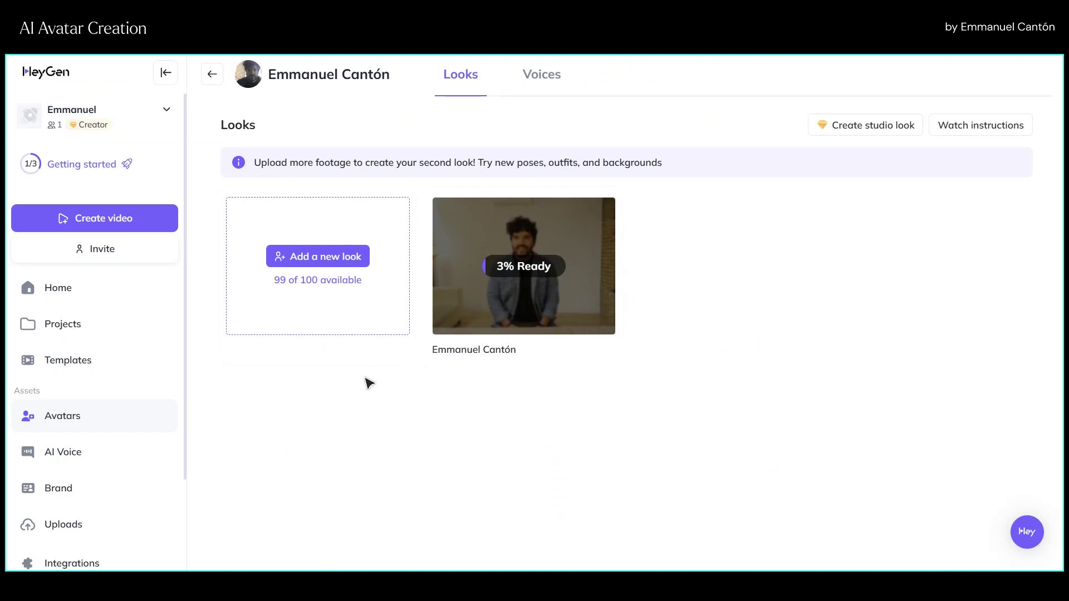
Upload another local video as a new look, tick the footage requirements and start the upload.
left_click(315, 258)
left_click(425, 342)
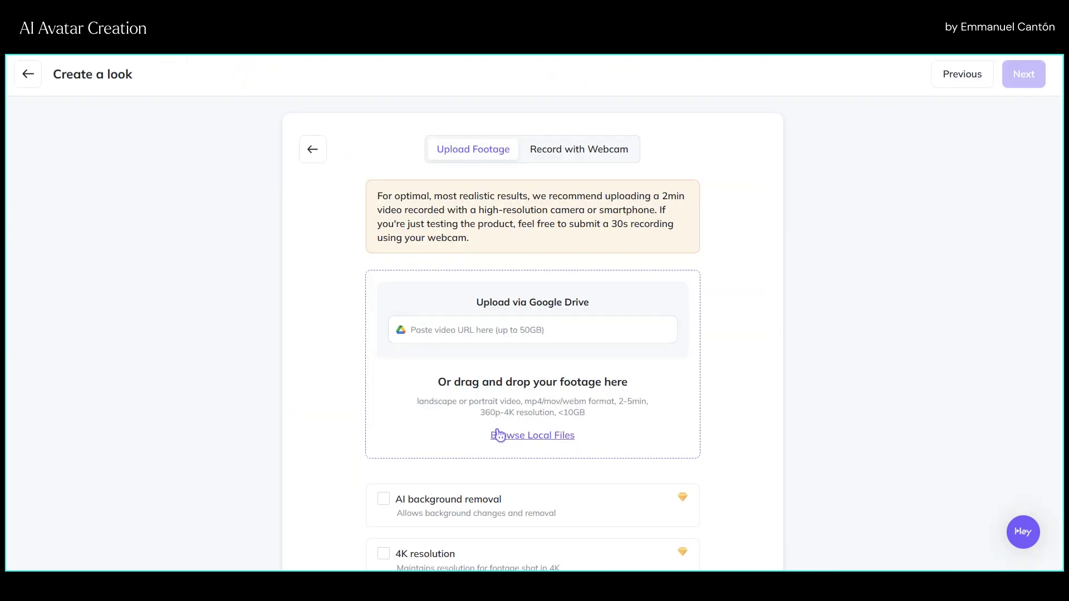
left_click(492, 457)
left_click(241, 231)
left_click(802, 489)
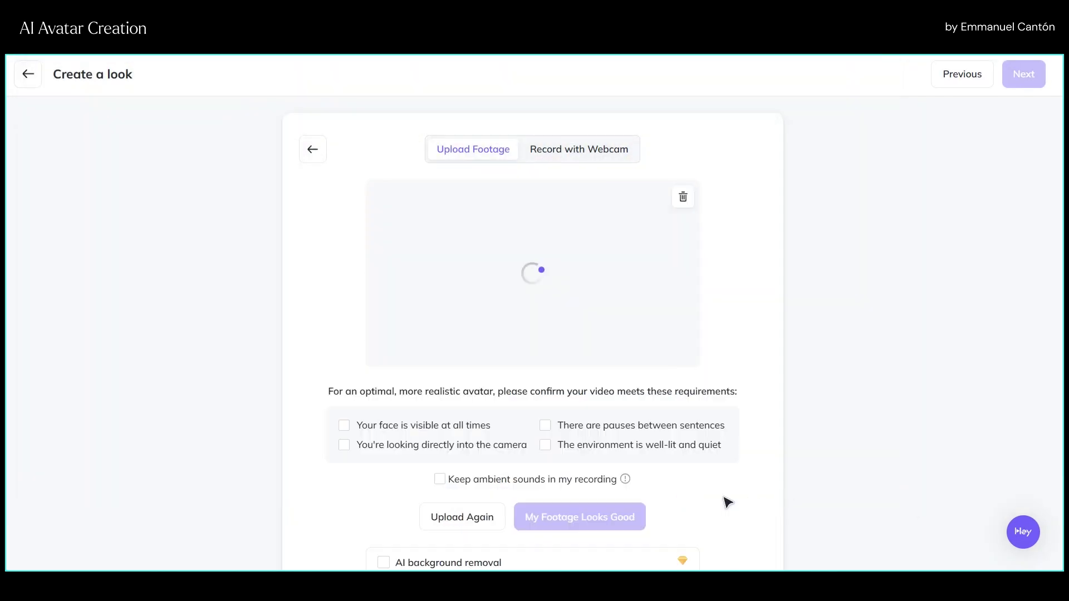
left_click(545, 425)
left_click(545, 445)
left_click(612, 516)
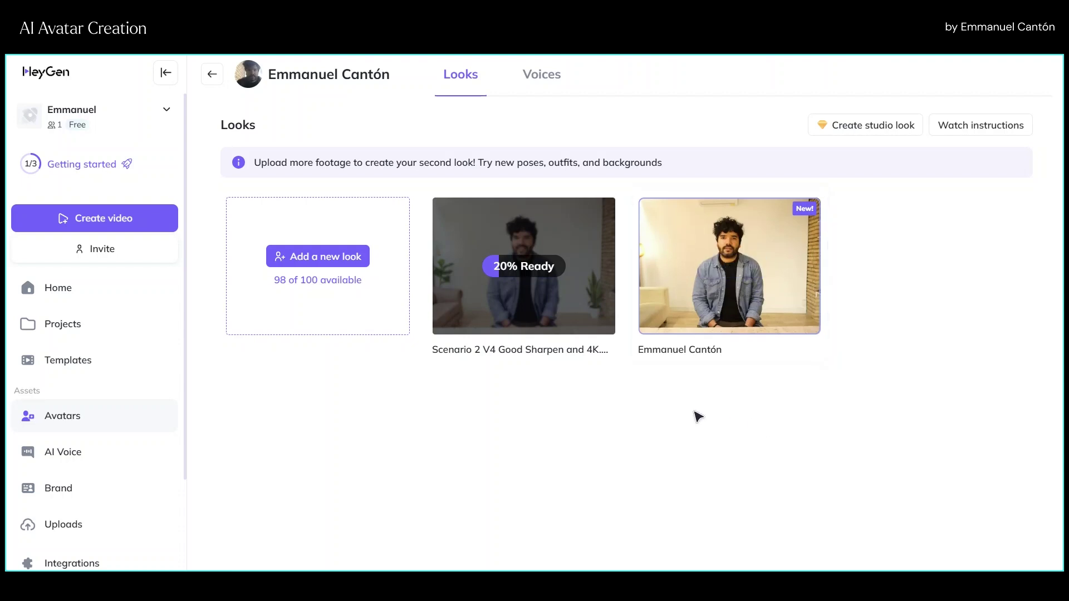
Open the newly ready avatar in AI Studio, then view the full pricing plan comparison.
left_click(728, 265)
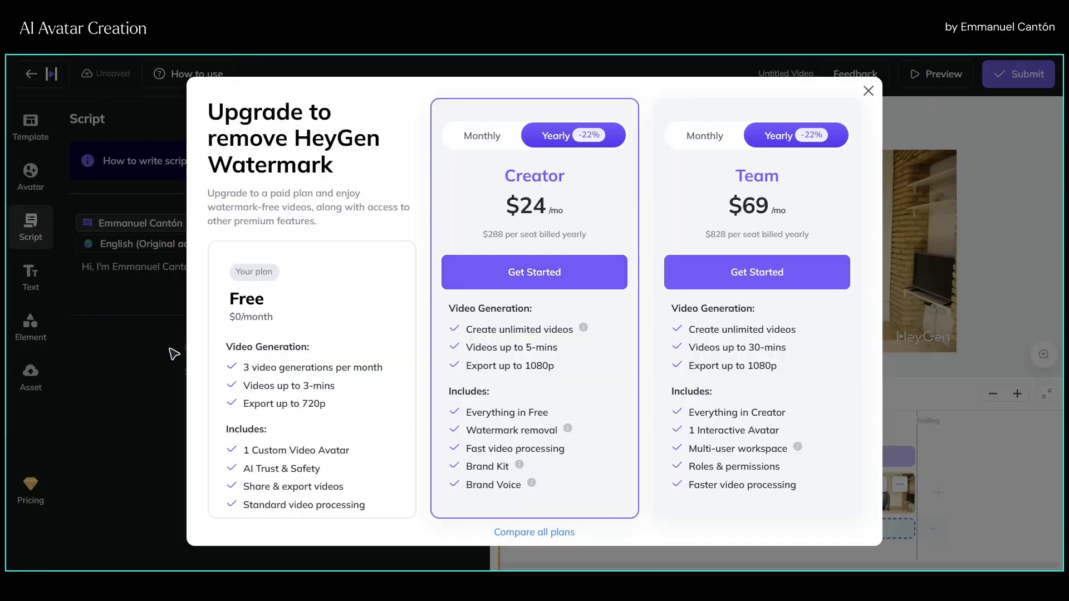
left_click(148, 353)
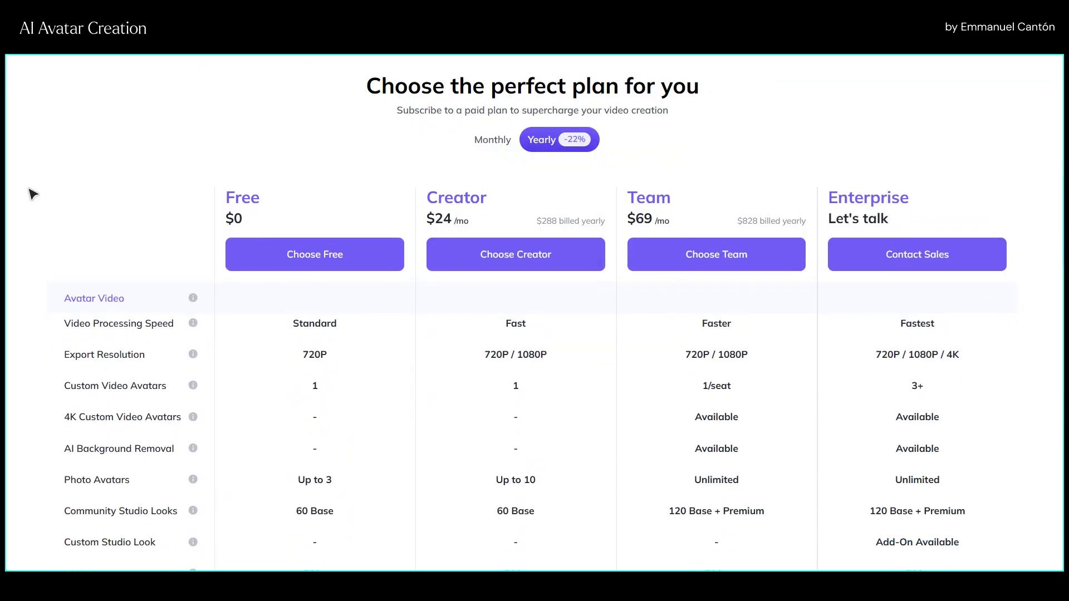
scroll(60, 318, "up", 3)
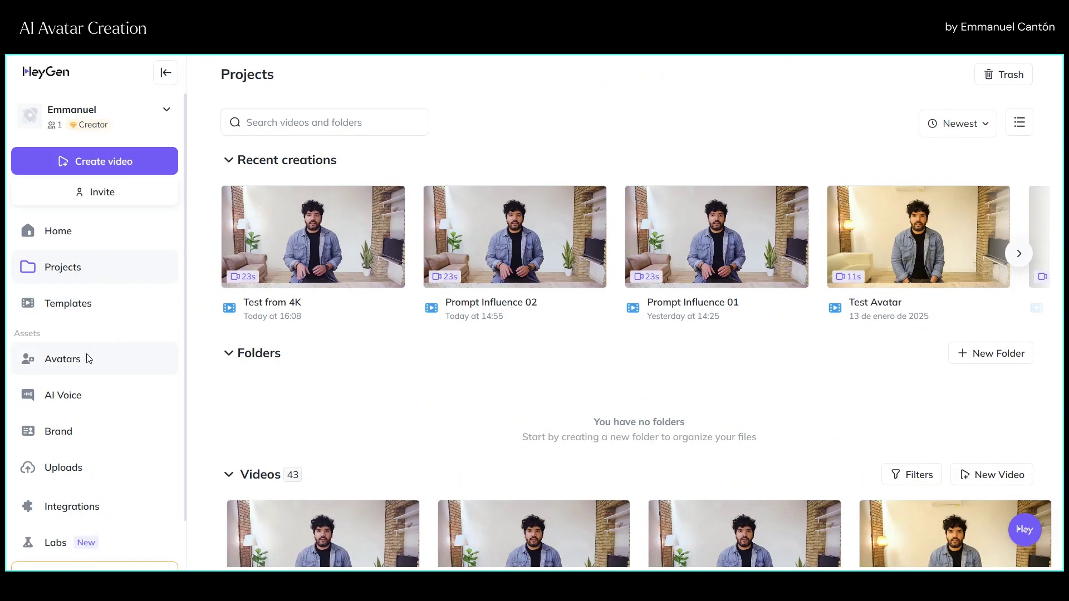
Open the Audio 5 V1 avatar from the avatars list to see its looks.
left_click(88, 358)
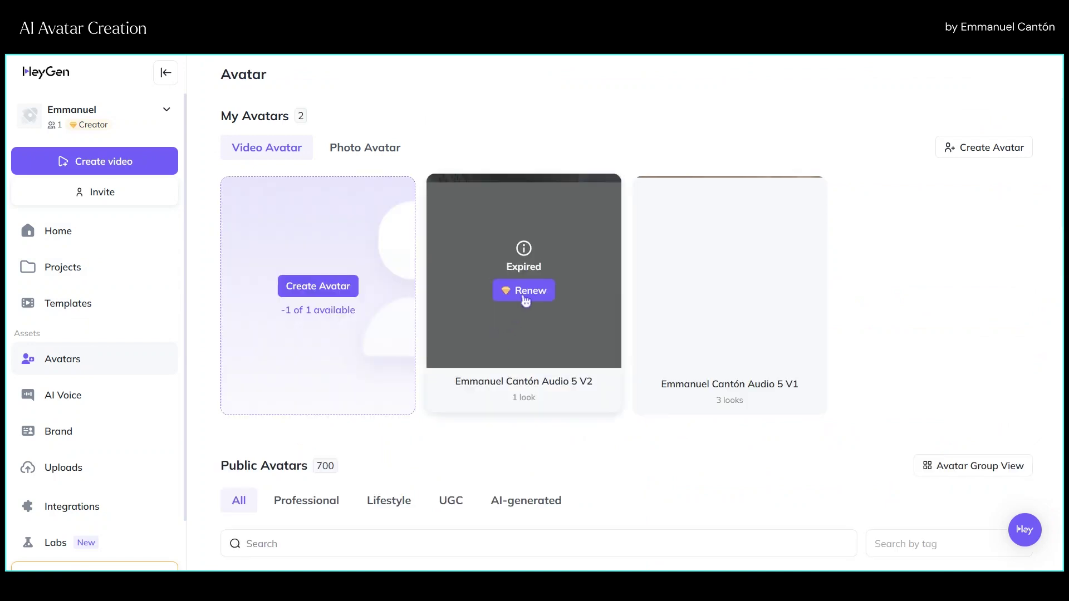
left_click(652, 328)
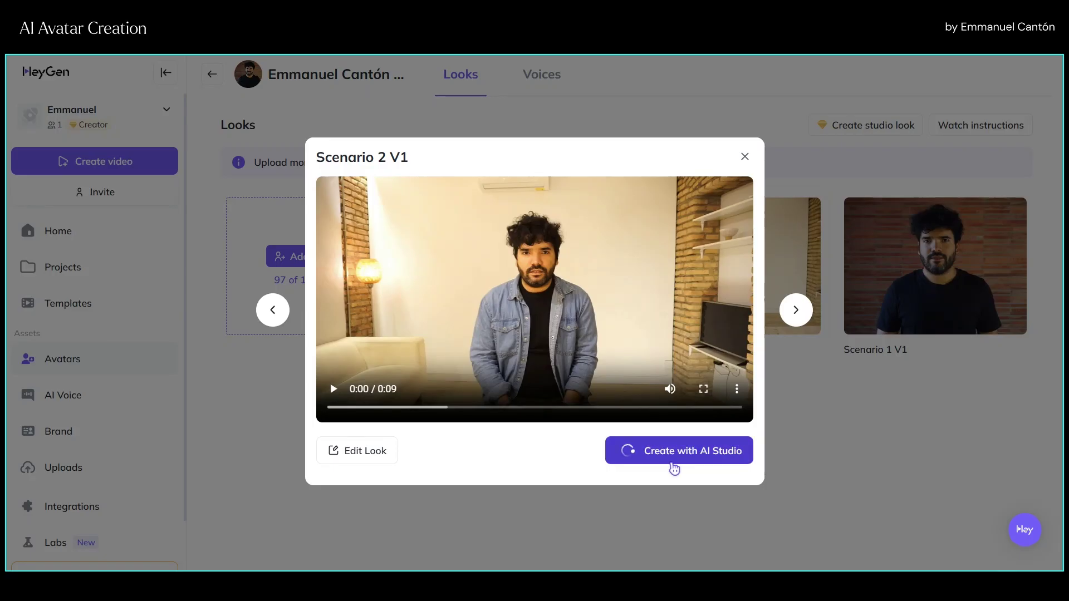
Start a new AI Studio video using the Audio 5 V1 avatar's Scenario 2 V1 look.
left_click(671, 459)
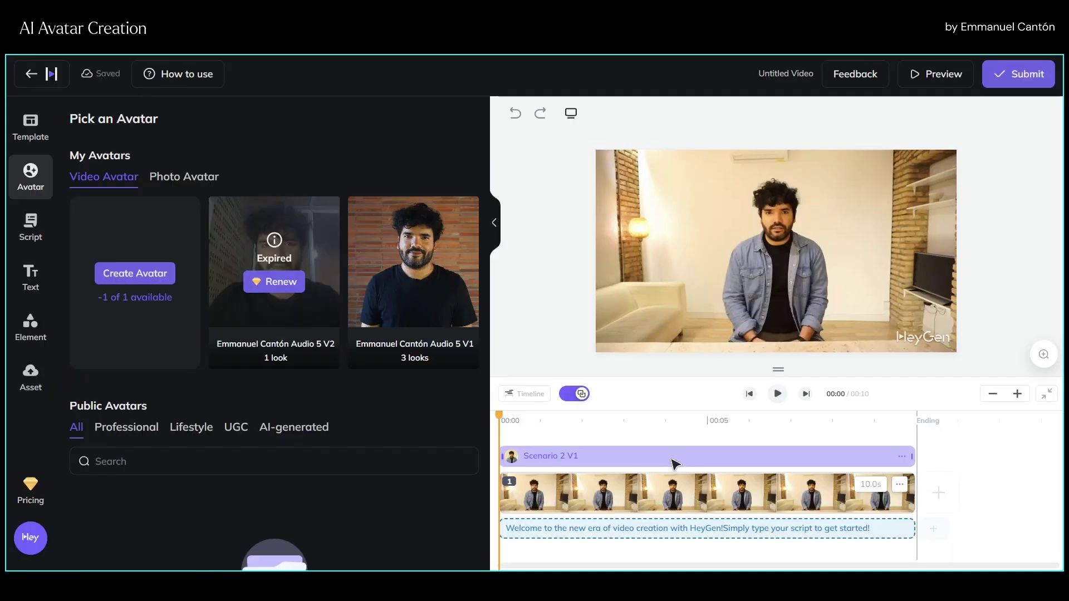
left_click(413, 262)
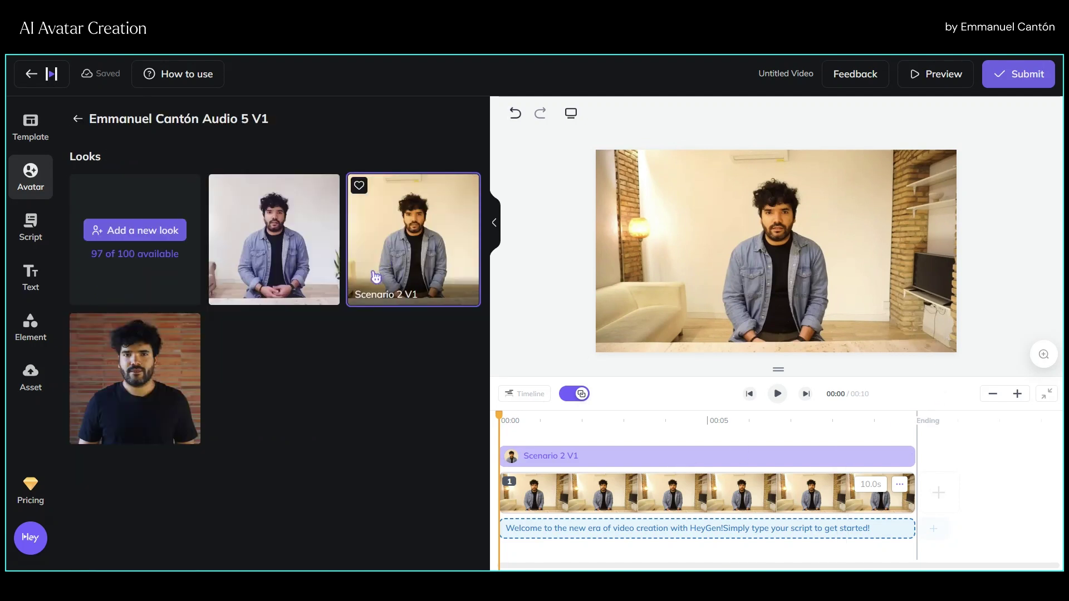
left_click(296, 253)
Try the script's delete, audio upload and record options, then return to editing the script text.
left_click(413, 251)
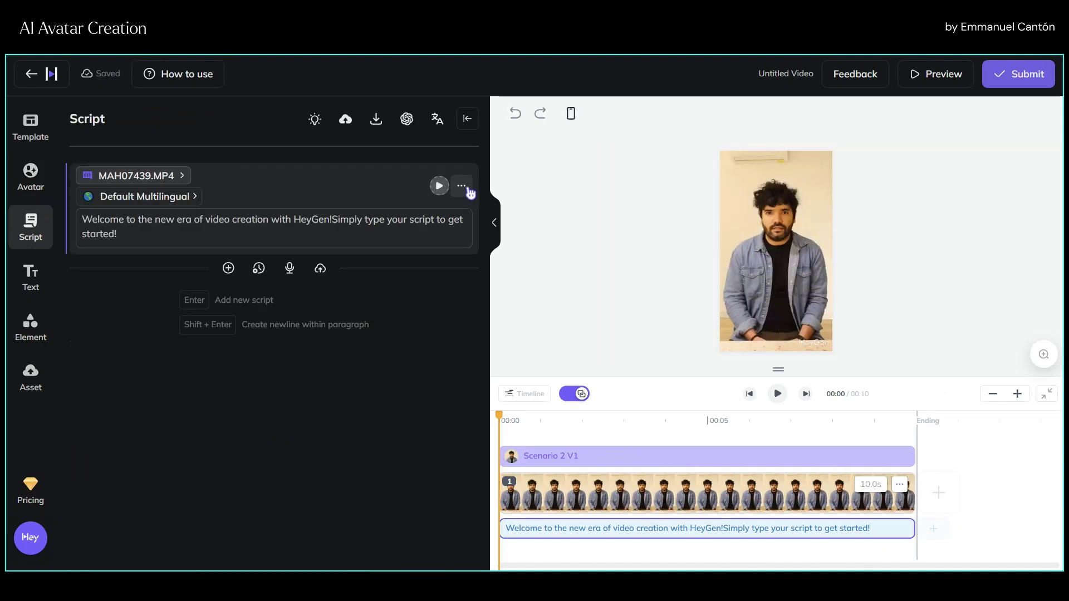
left_click(462, 186)
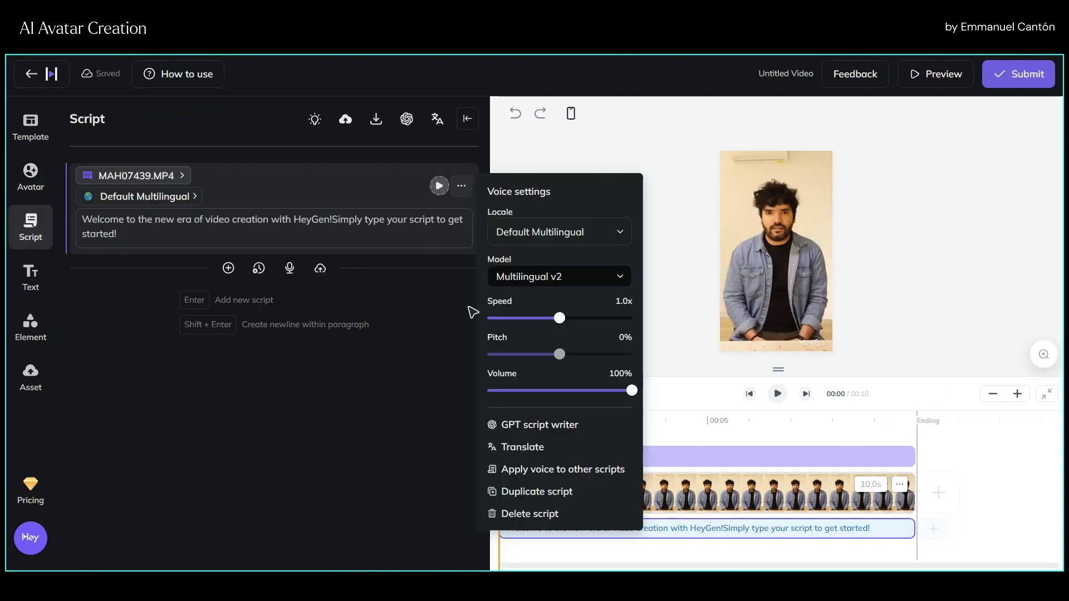
left_click(513, 515)
left_click(350, 357)
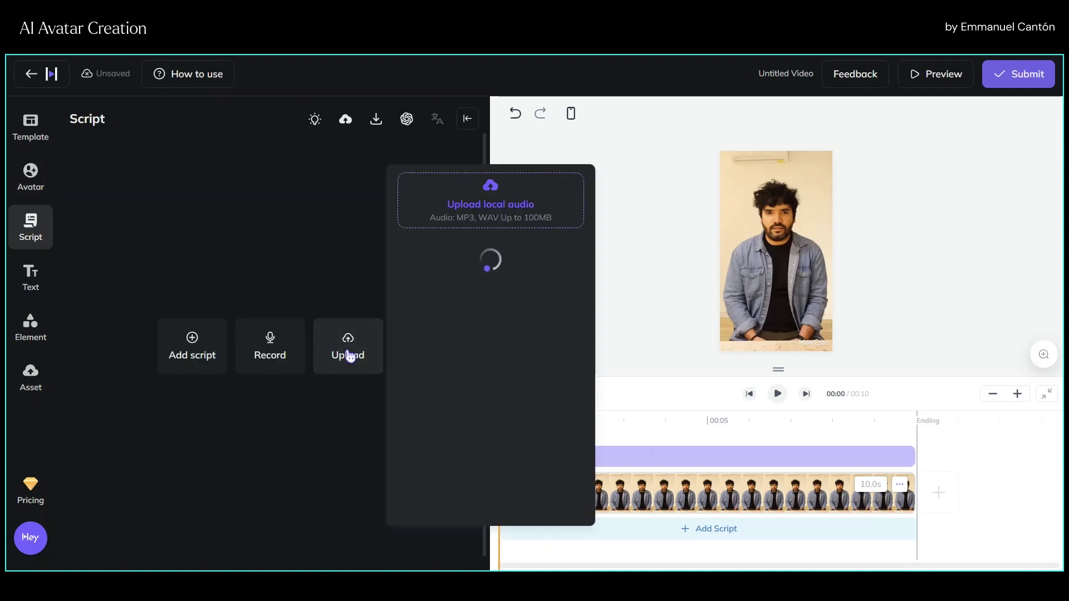
left_click(291, 416)
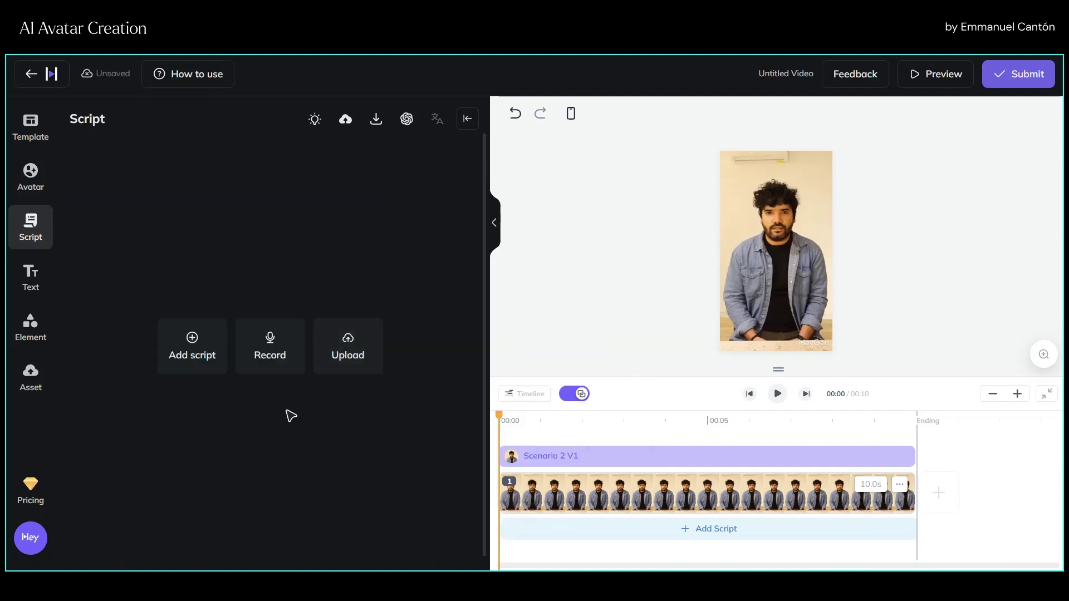
left_click(278, 355)
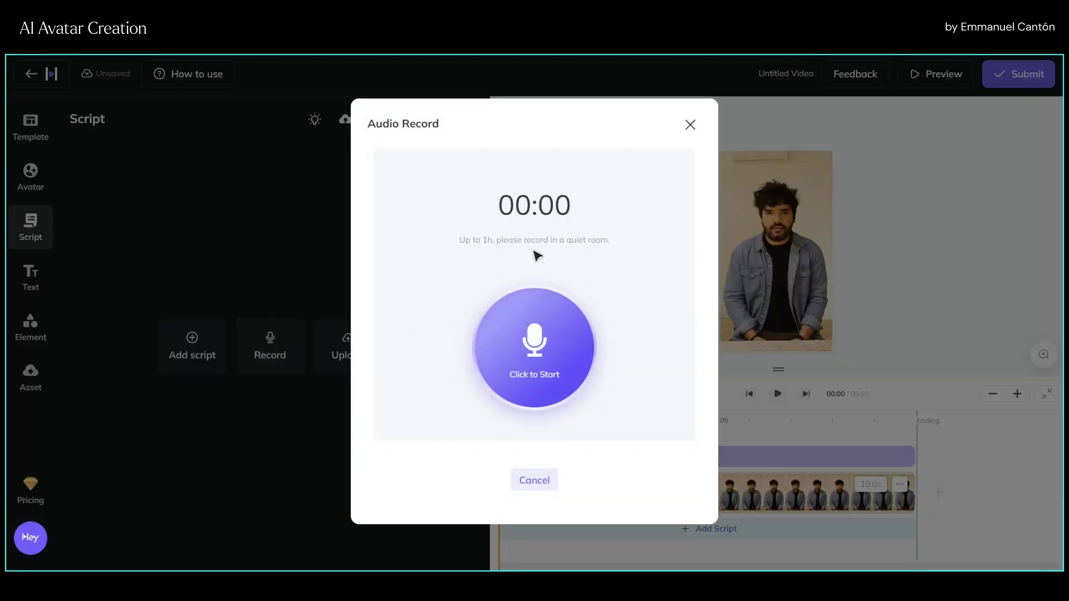
left_click(691, 125)
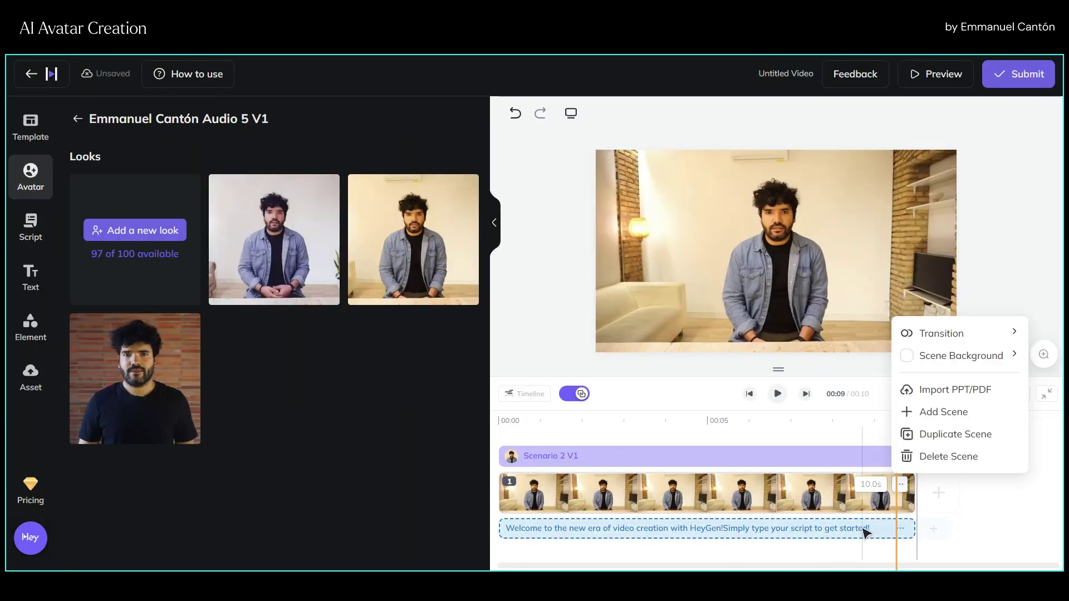
left_click(866, 532)
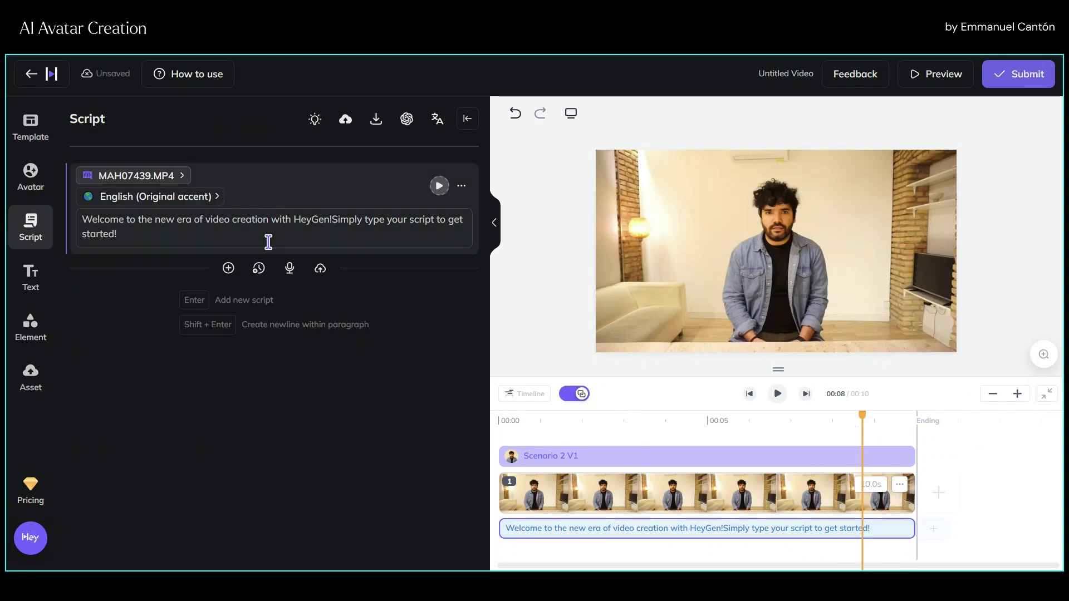
Replace the script with a short self-introduction and play it back.
type("Hi")
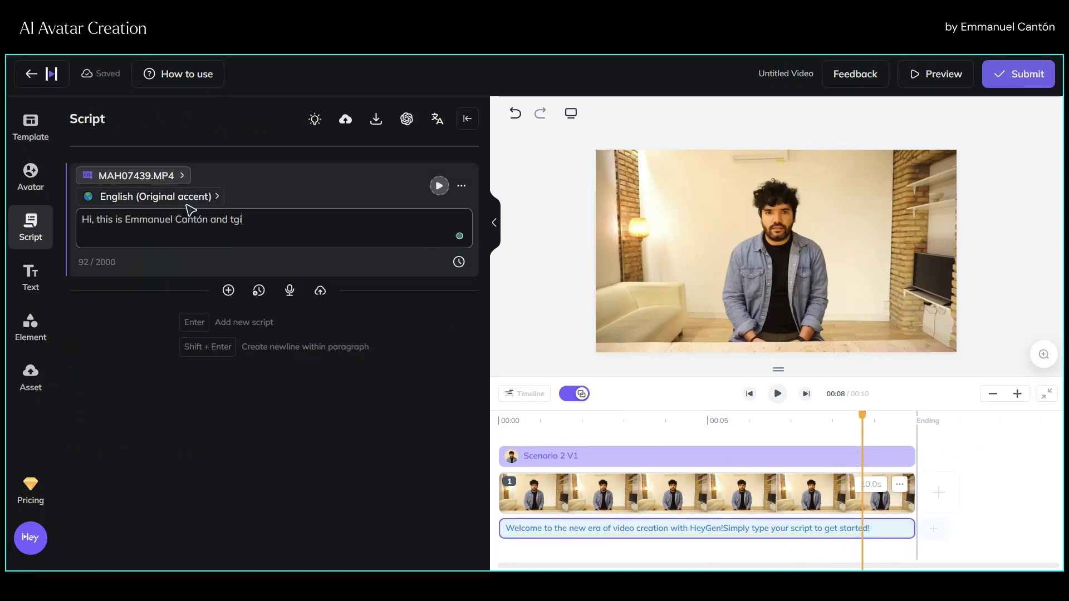
left_click(341, 253)
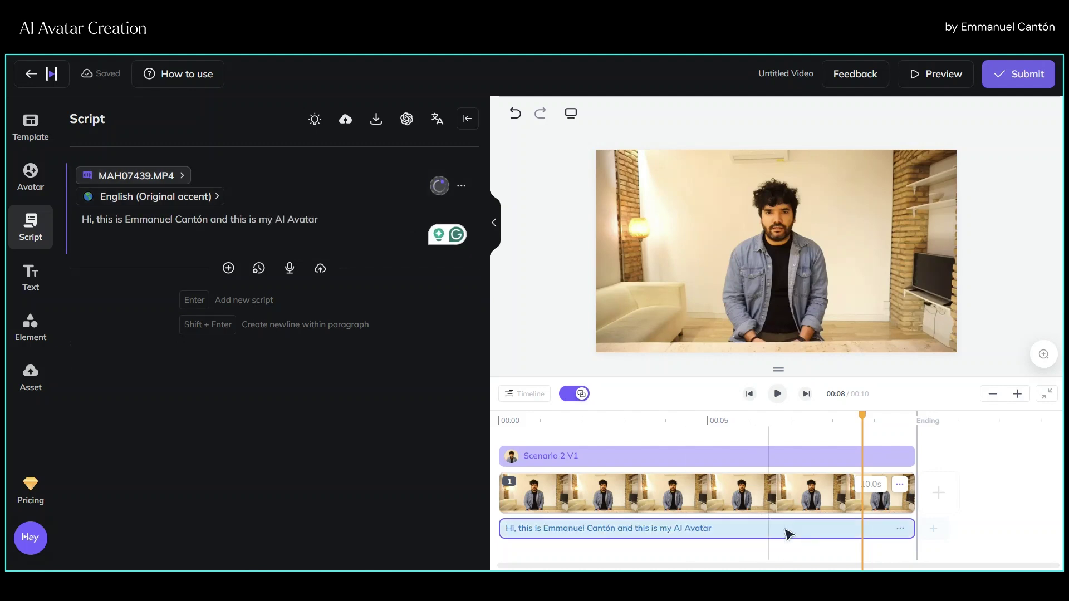
left_click(439, 185)
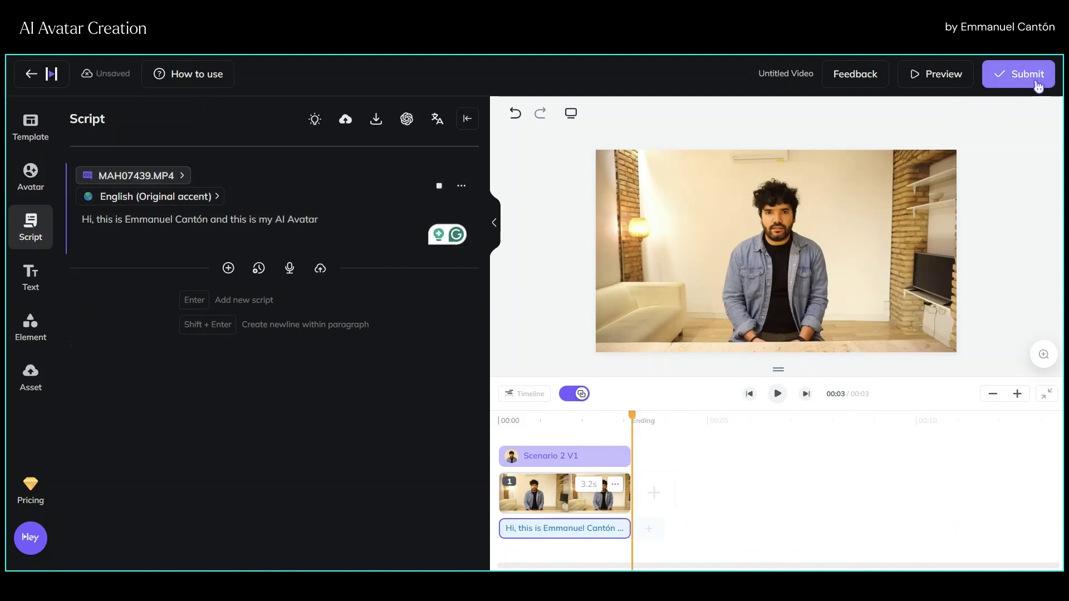
Submit the video as 'AI Avatar with text script' at 1080p, 30 fps, MP4, saved to My Videos.
left_click(1018, 74)
triple_click(476, 191)
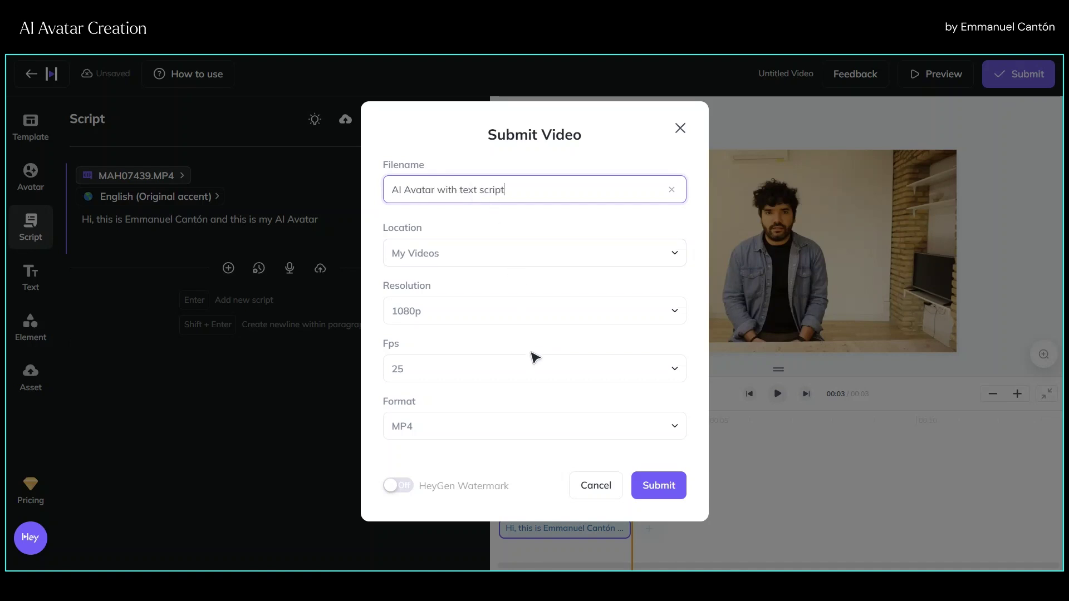
left_click(634, 379)
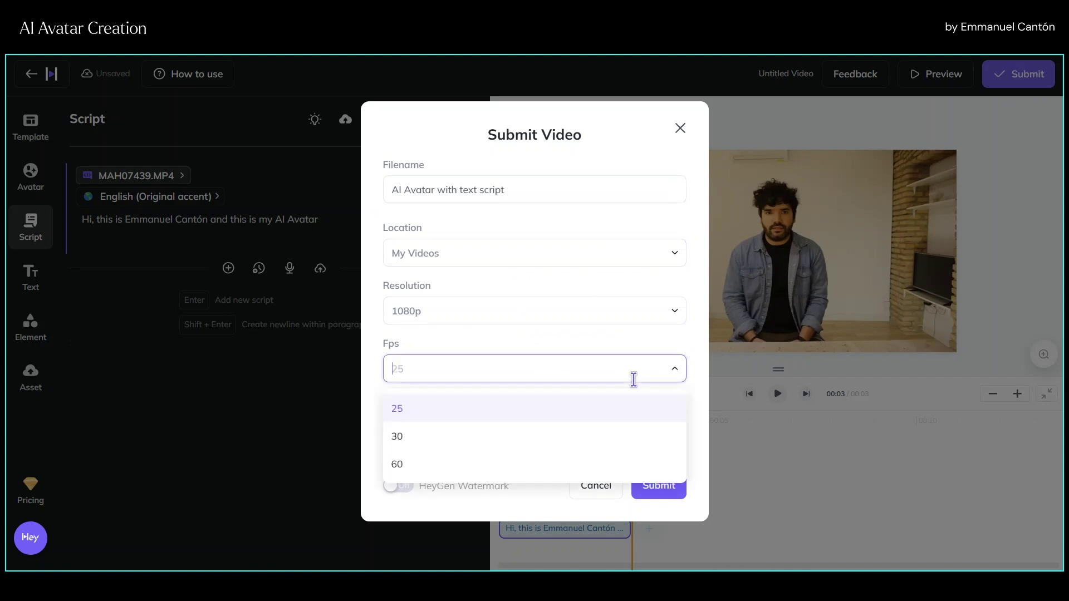
left_click(440, 436)
left_click(436, 427)
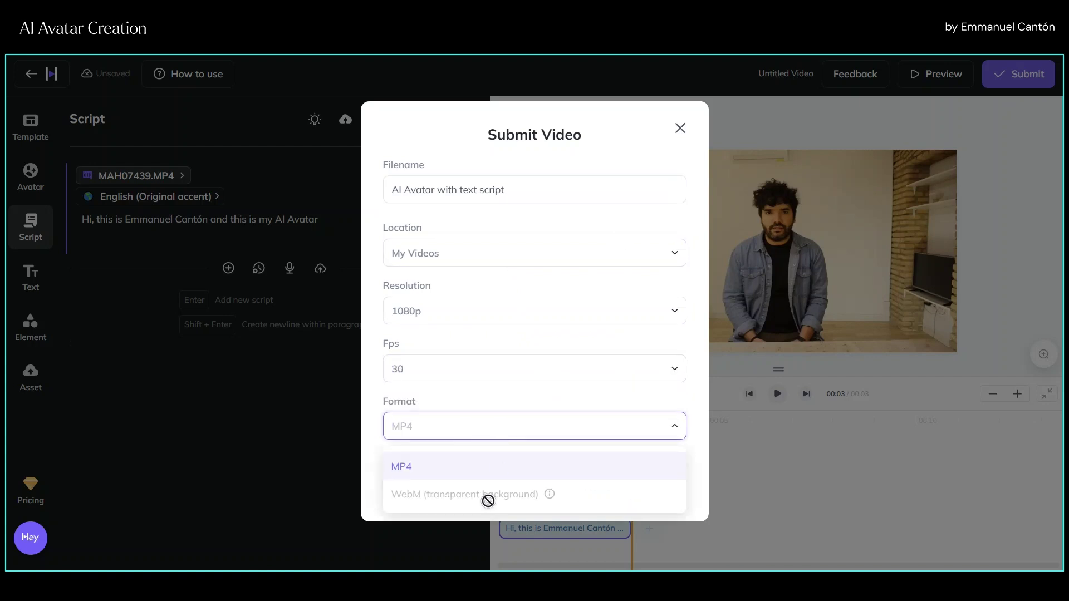
left_click(465, 307)
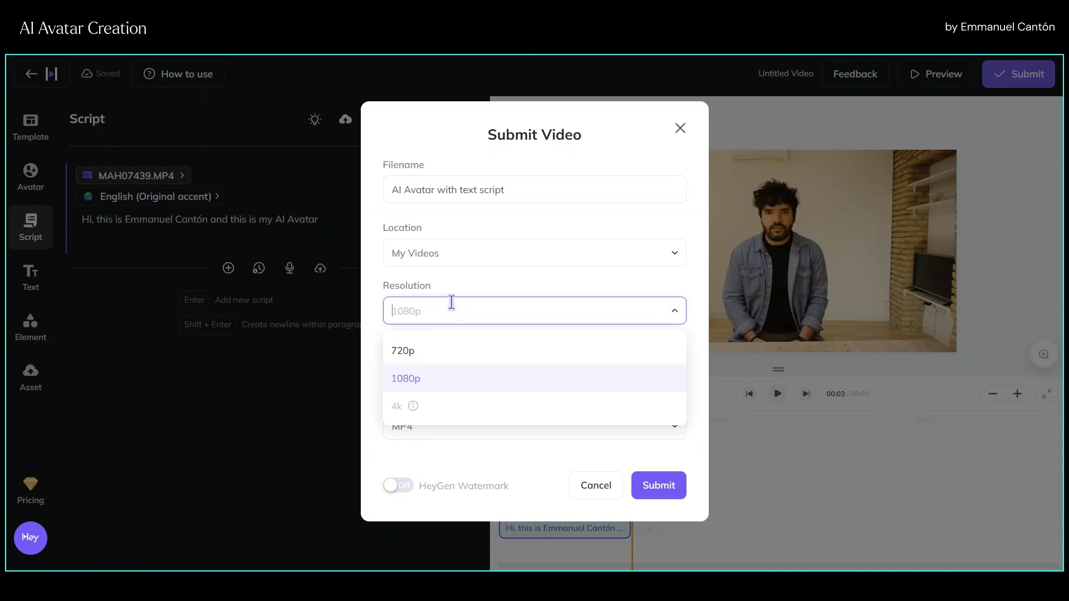
left_click(652, 256)
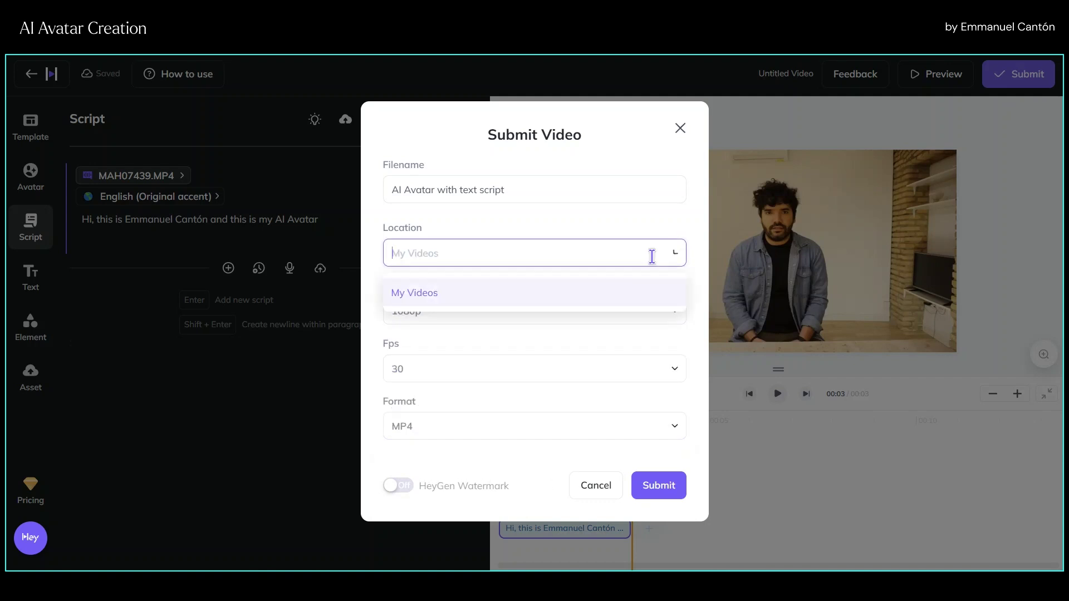
left_click(679, 226)
left_click(659, 485)
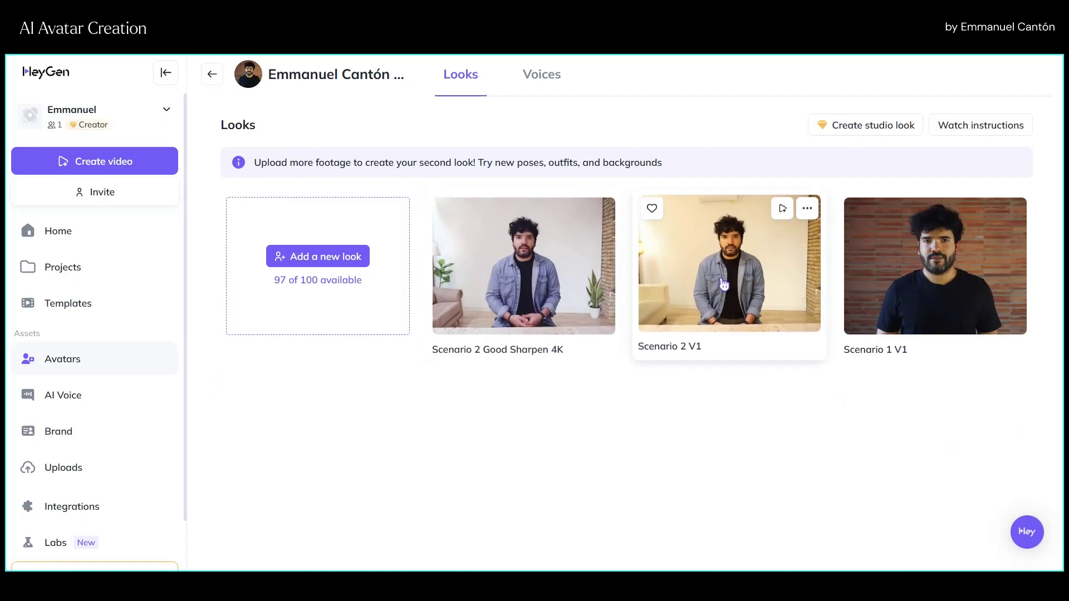
Start a portrait 1080 x 1920 AI Studio video from the Scenario 2 V1 look.
left_click(727, 263)
left_click(685, 449)
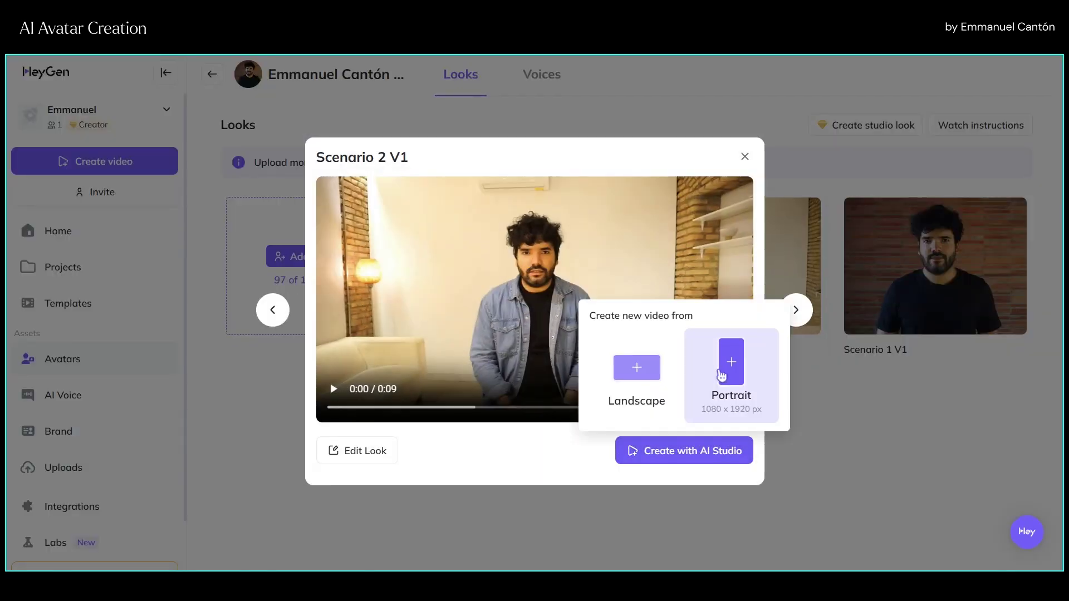
left_click(730, 363)
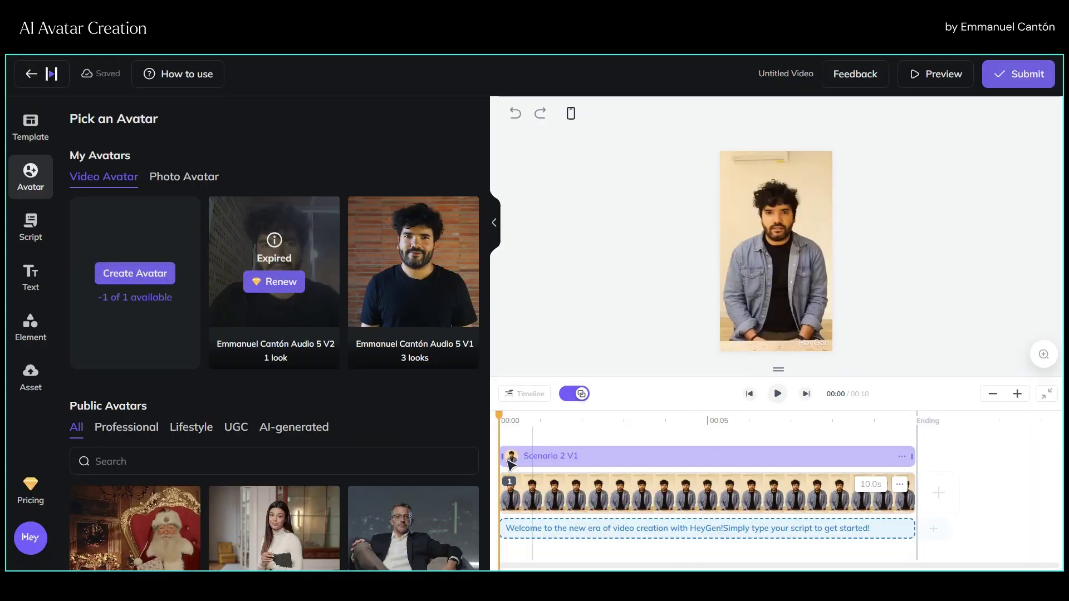
Replace the script with uploaded audio 'Prompt Influence 01.wav' and rename the submission 'AI Avatar with my voice'.
left_click(39, 224)
left_click(471, 193)
left_click(504, 510)
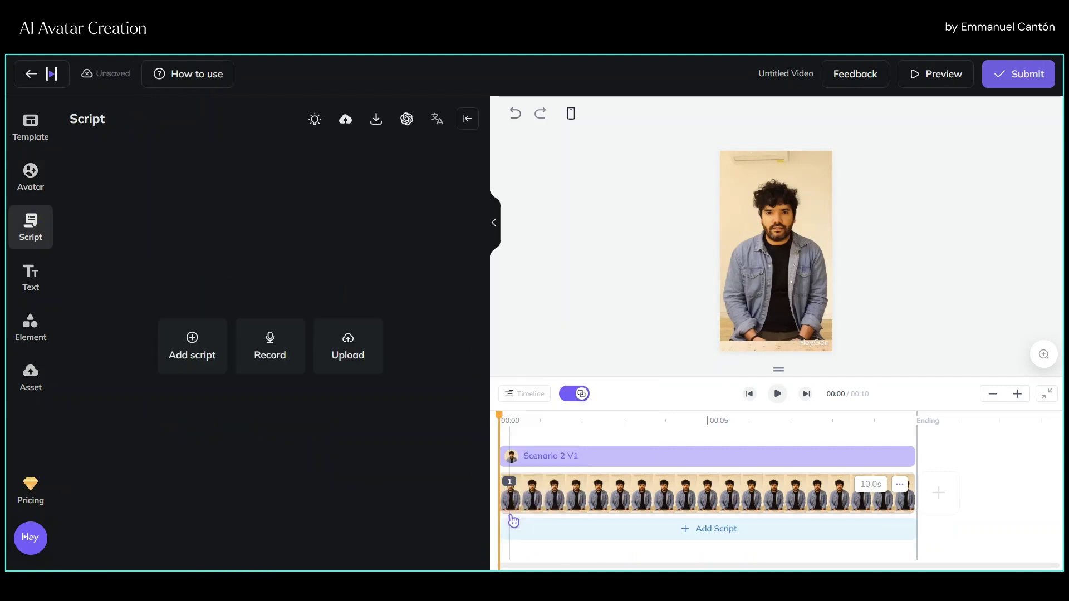
left_click(349, 356)
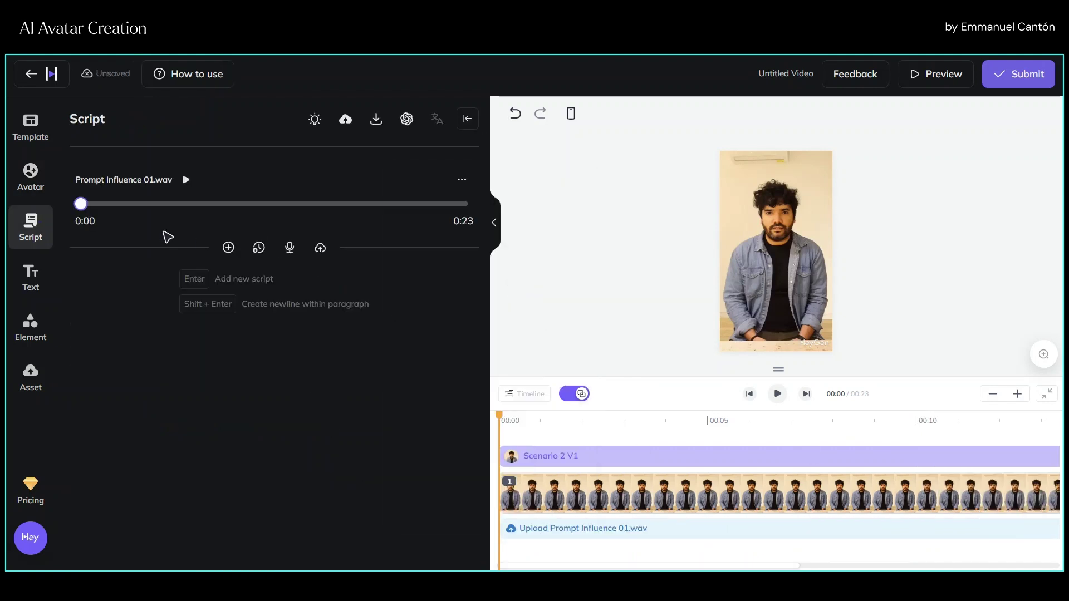
left_click(1030, 75)
double_click(490, 187)
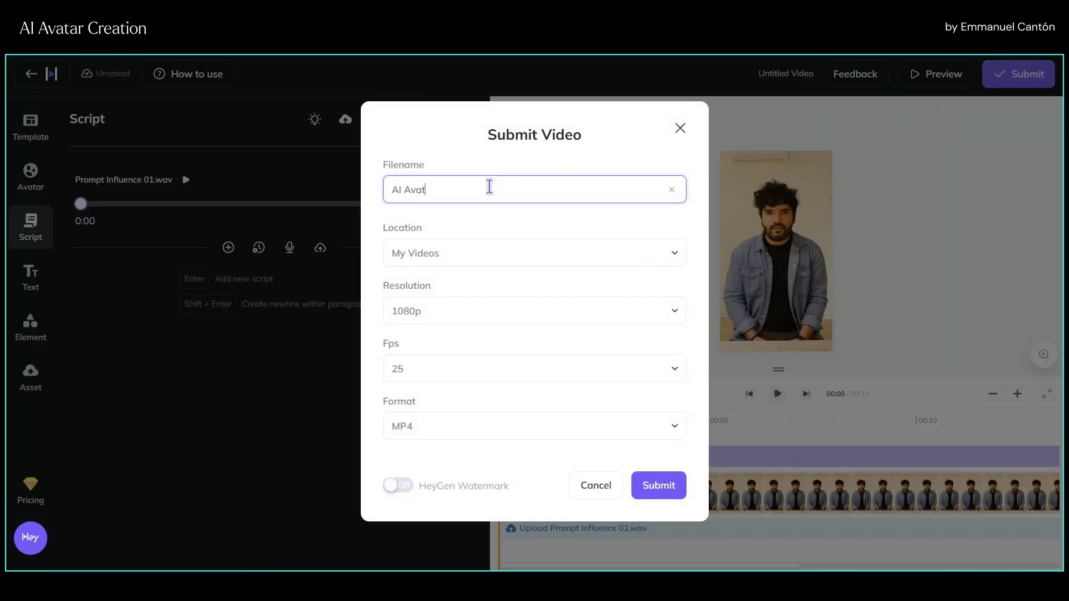